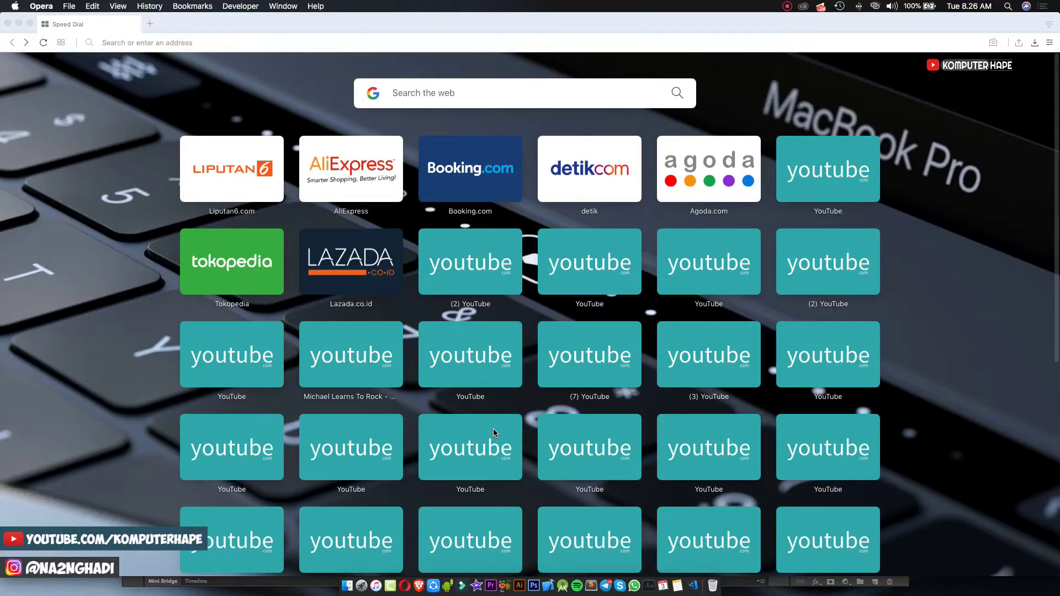
# Step: Launch Camtasia 3 from the Video Editor folder in Launchpad
pyautogui.click(358, 576)
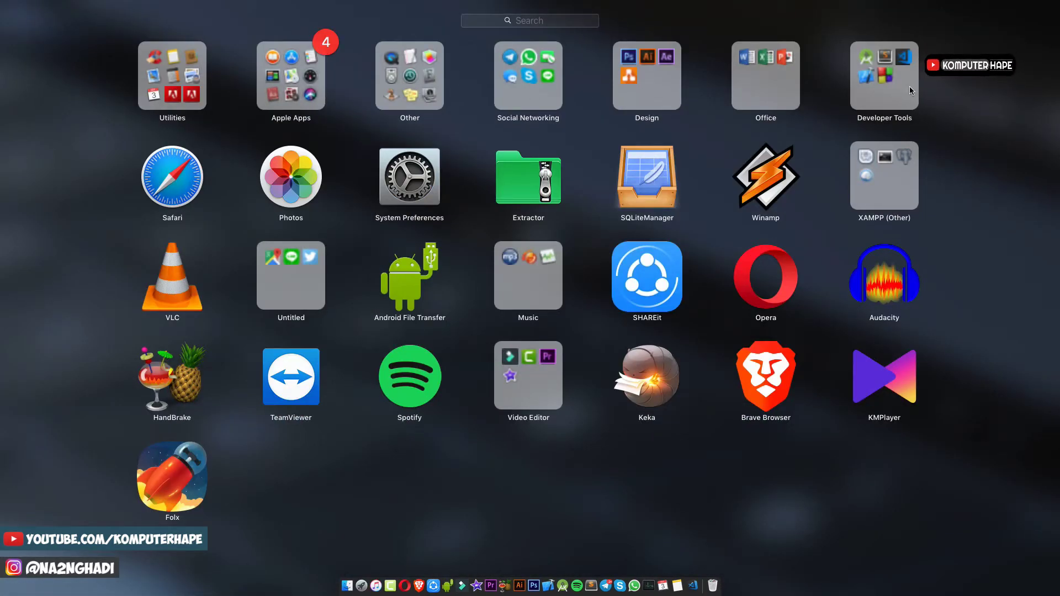
pyautogui.click(524, 375)
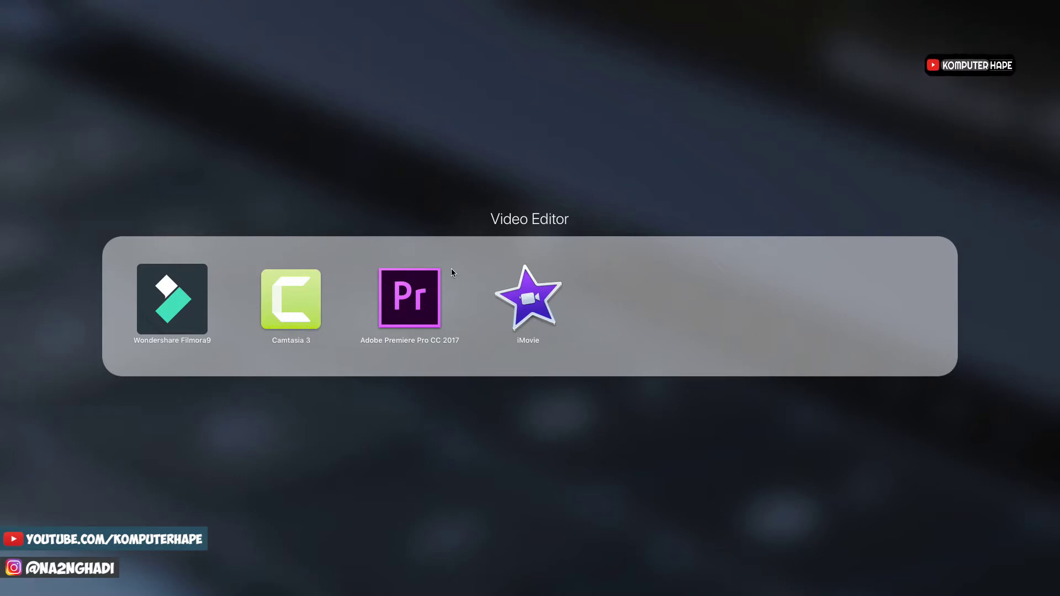
pyautogui.click(393, 178)
pyautogui.click(359, 547)
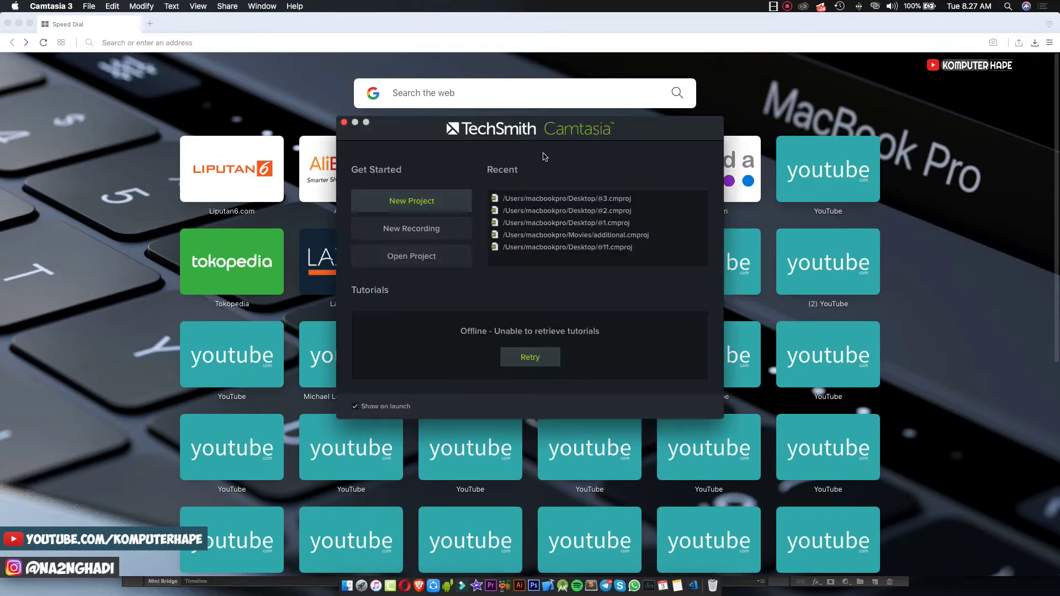
# Step: Move the welcome window aside, search Google for 'camtasia' in Opera, and return to Camtasia
pyautogui.moveTo(659, 127); pyautogui.dragTo(563, 154)
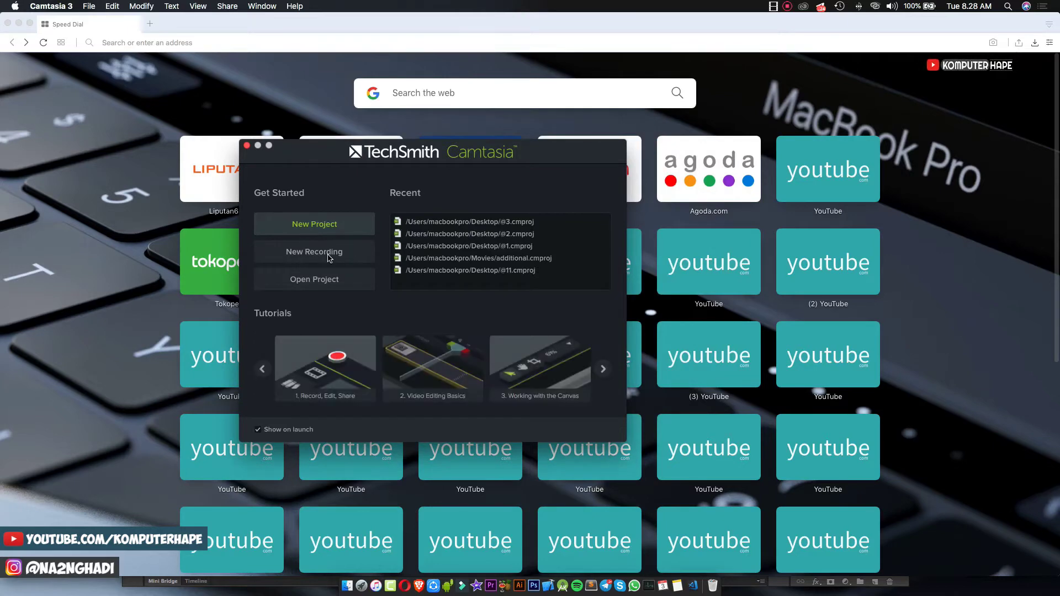
pyautogui.click(132, 308)
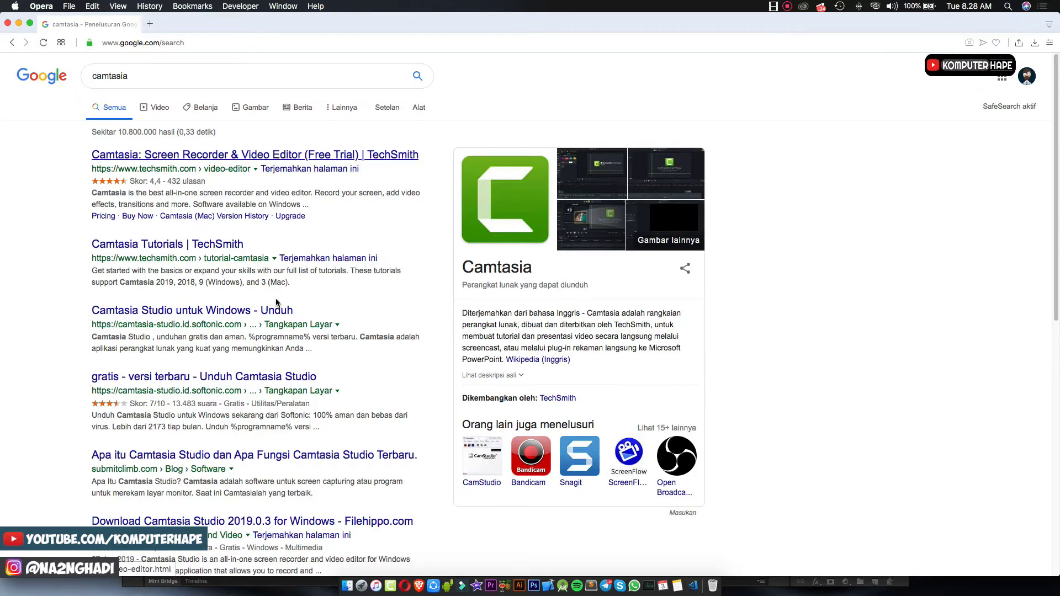
pyautogui.click(386, 585)
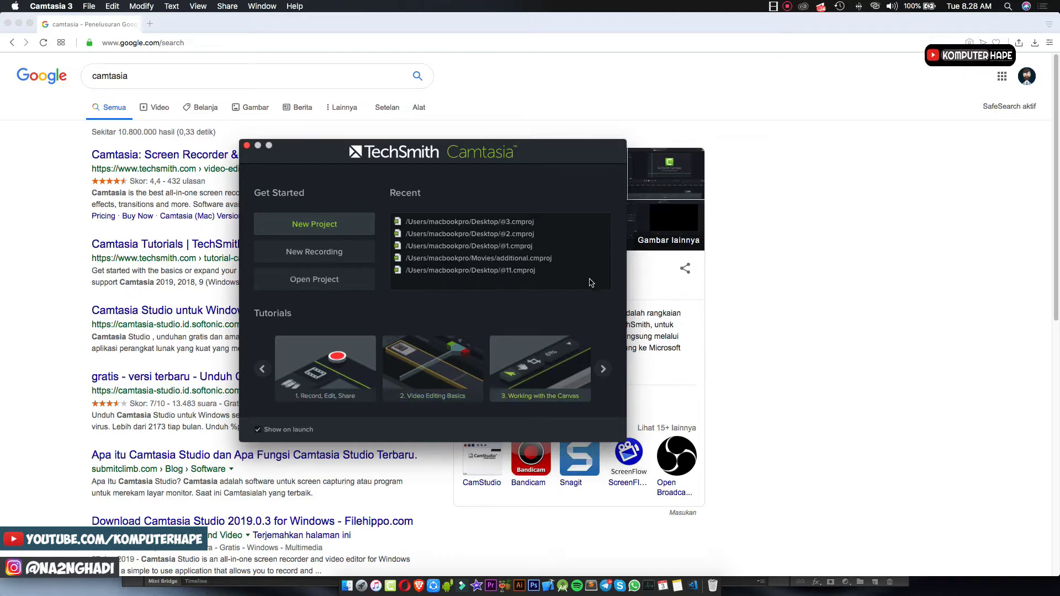
# Step: Start a new screen recording and scroll through the Google 'camtasia' web results
pyautogui.click(326, 259)
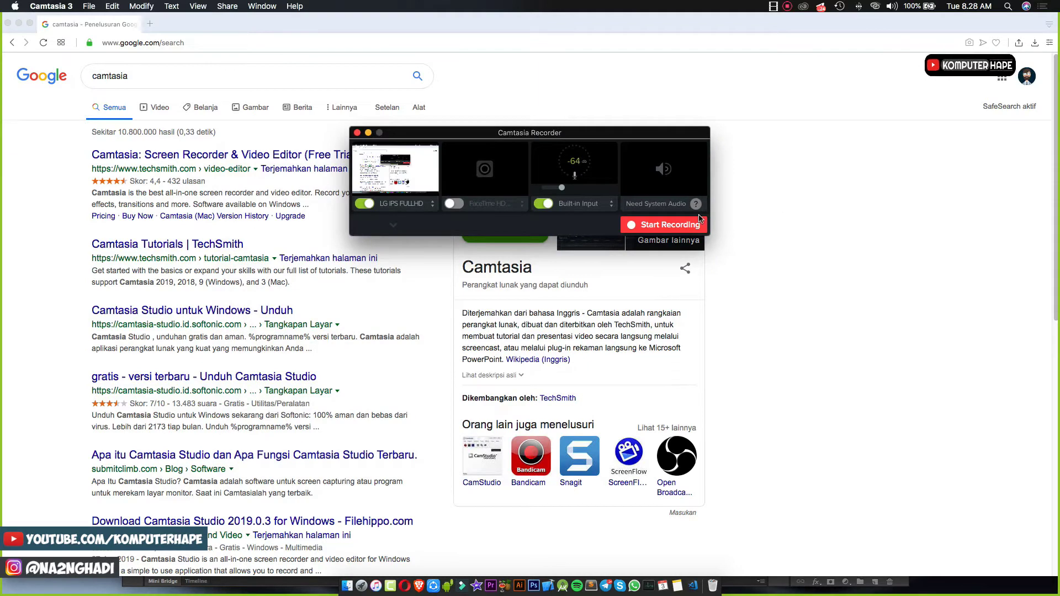
pyautogui.click(661, 226)
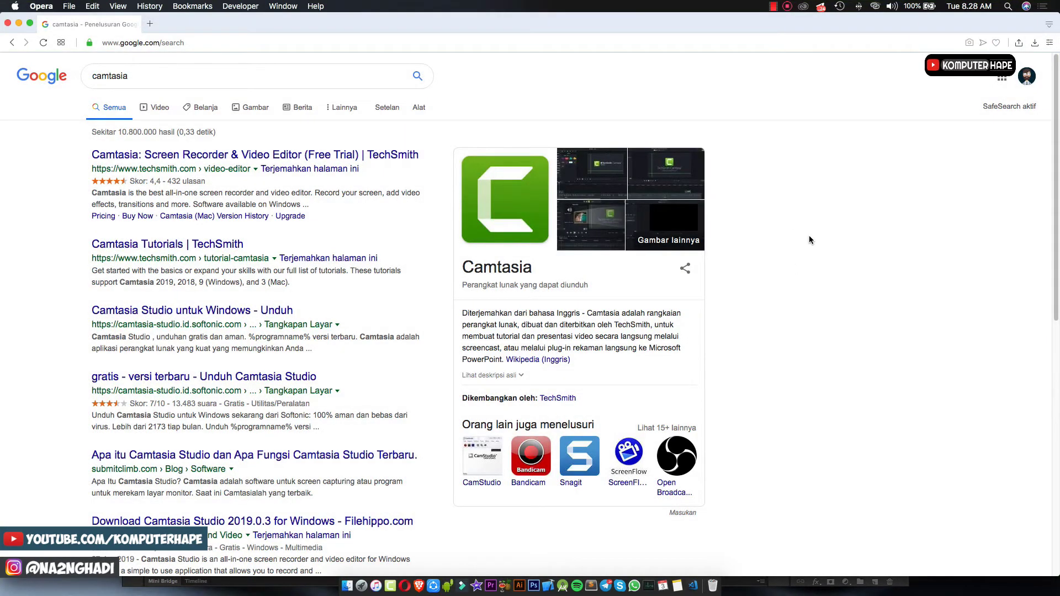
pyautogui.scroll(-5, 809, 238)
pyautogui.scroll(5, 810, 243)
pyautogui.scroll(-10, 810, 243)
pyautogui.scroll(15, 811, 243)
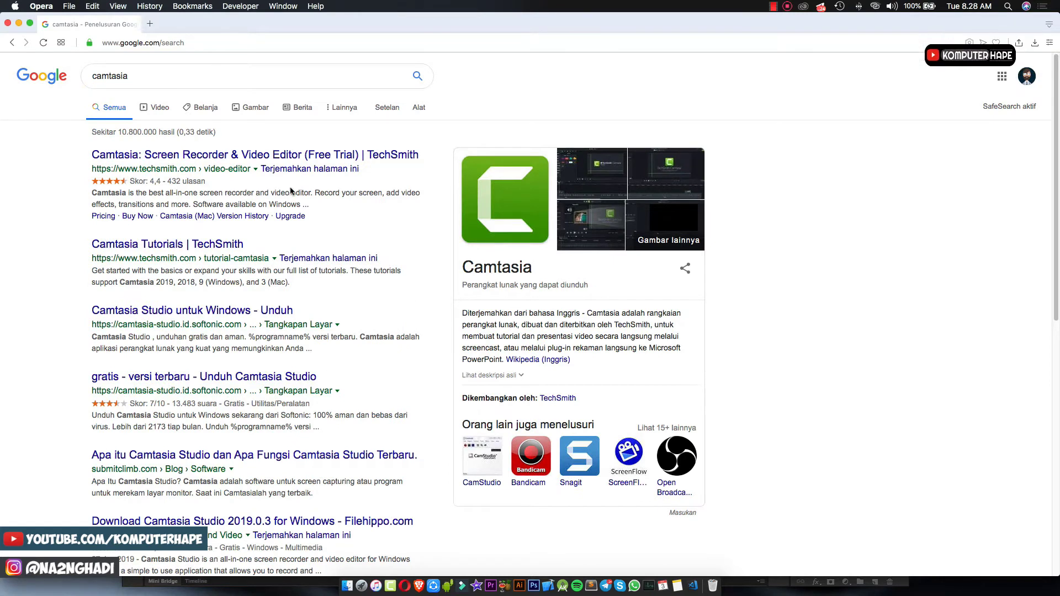
# Step: Browse the Gambar image results, then stop the recording from the menu-bar recorder
pyautogui.click(246, 113)
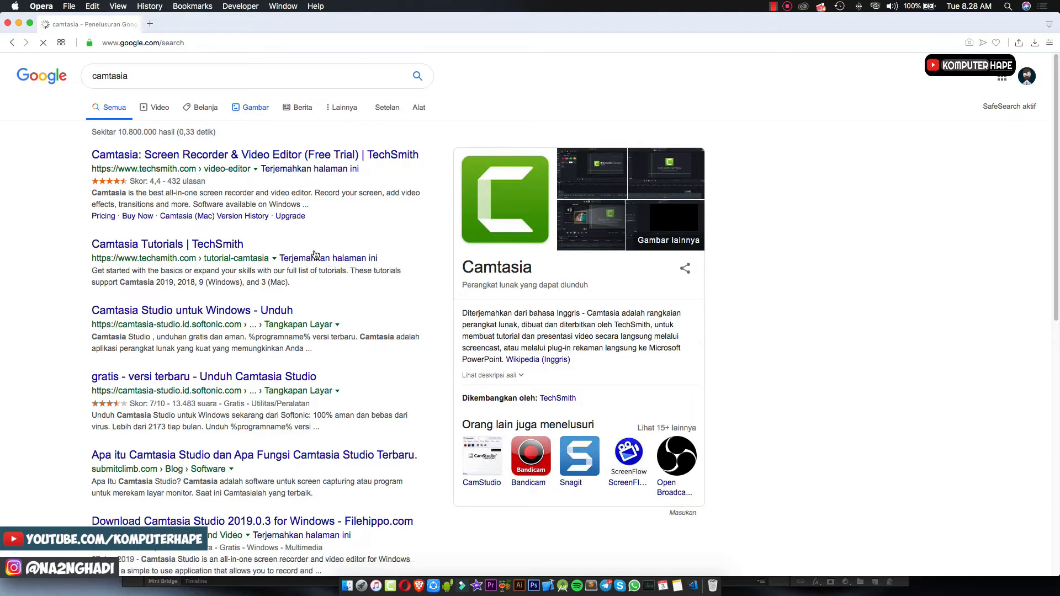
pyautogui.scroll(-2, 350, 260)
pyautogui.scroll(-10, 354, 254)
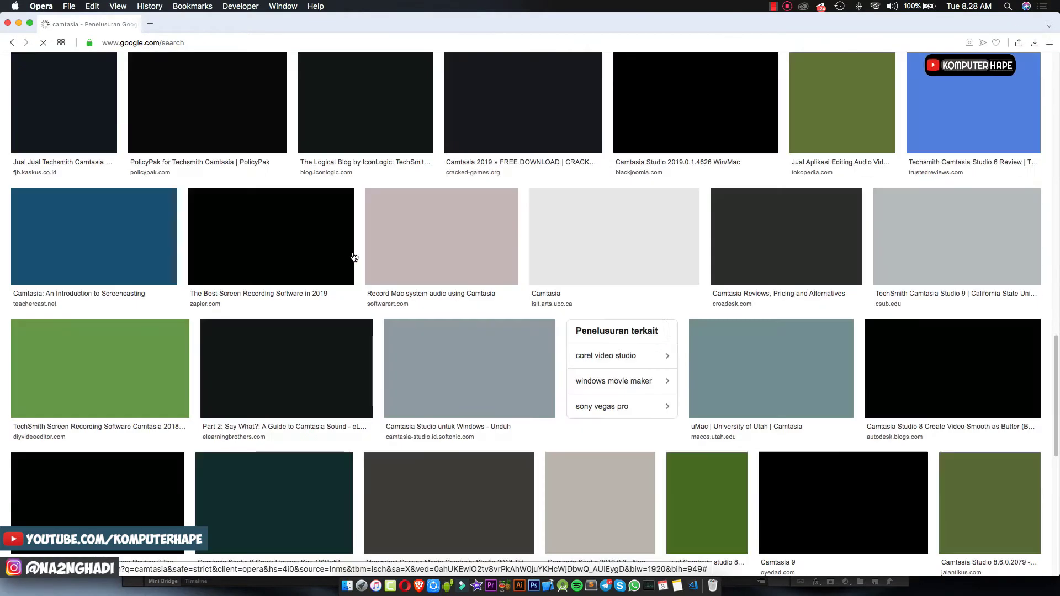
pyautogui.scroll(15, 497, 274)
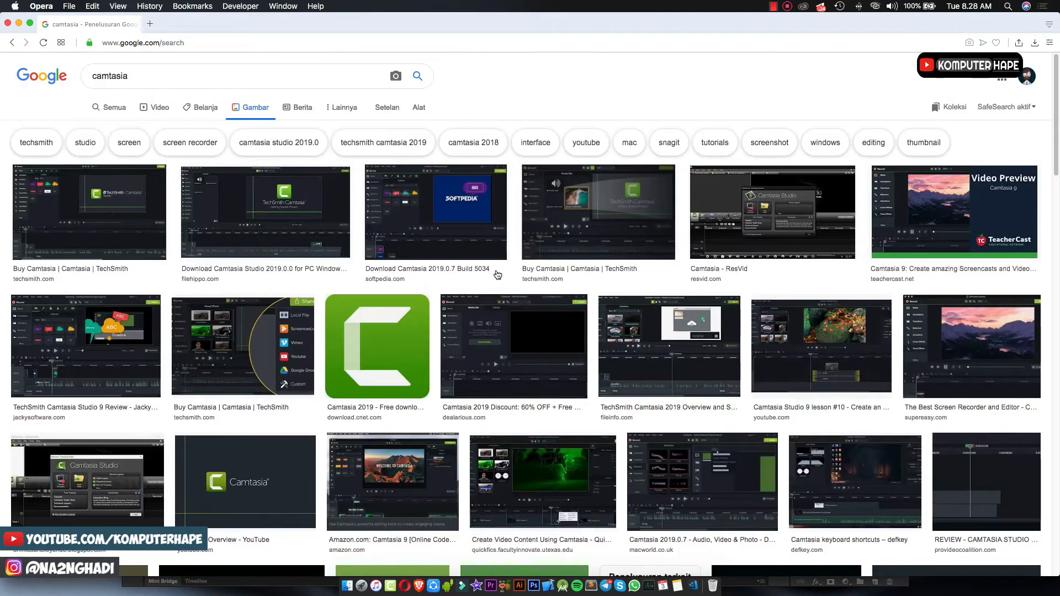
pyautogui.click(773, 6)
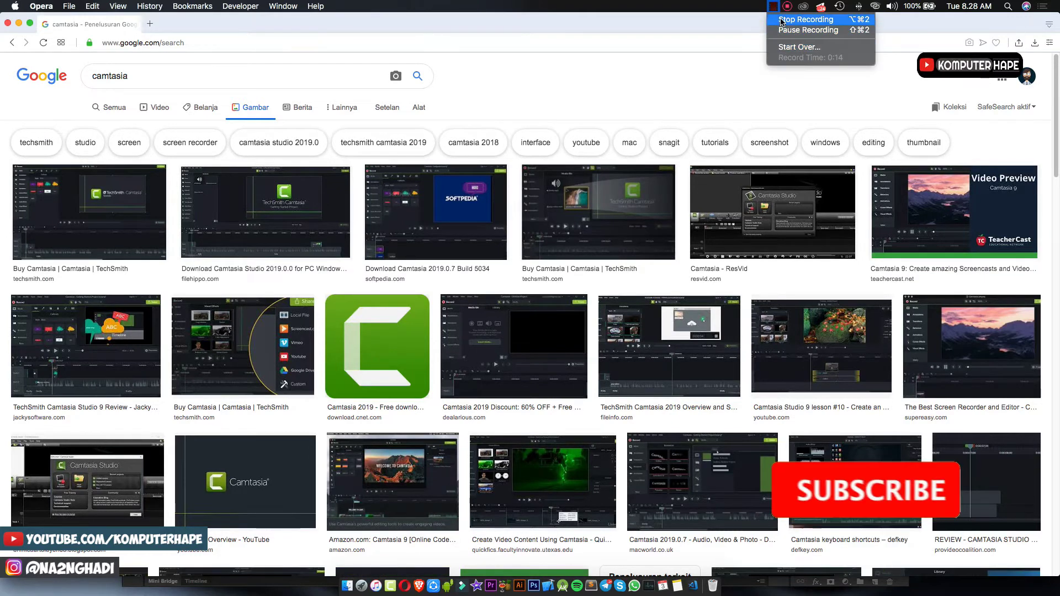
pyautogui.click(781, 20)
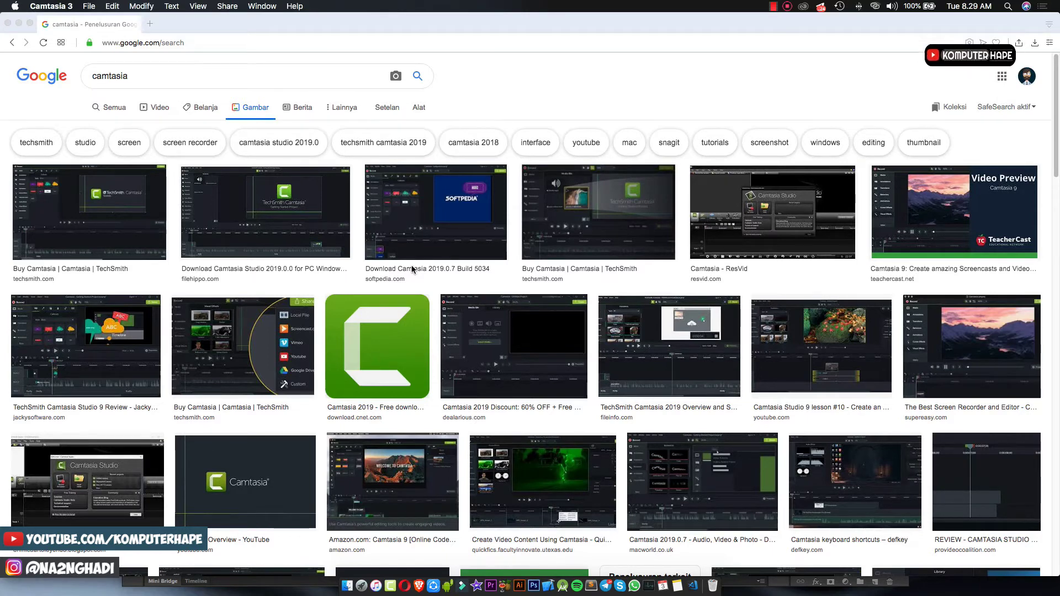
# Step: Finish the recording so the Rec 09-3-19 19 clip opens in the editor
pyautogui.press('super+alt+2')
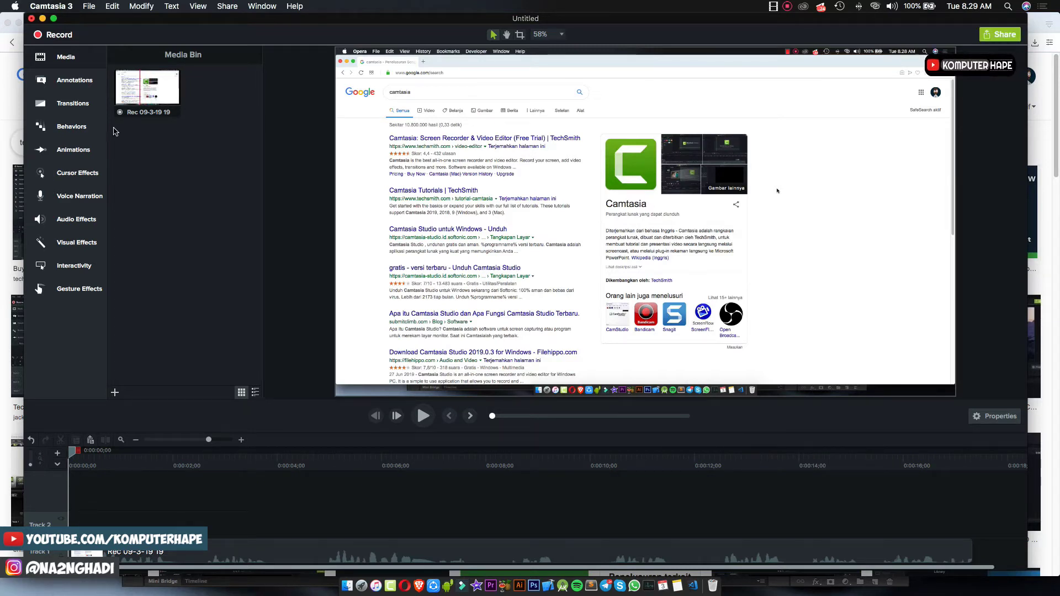
# Step: Look through the Help menu and the Media Bin's import options without choosing anything
pyautogui.click(293, 7)
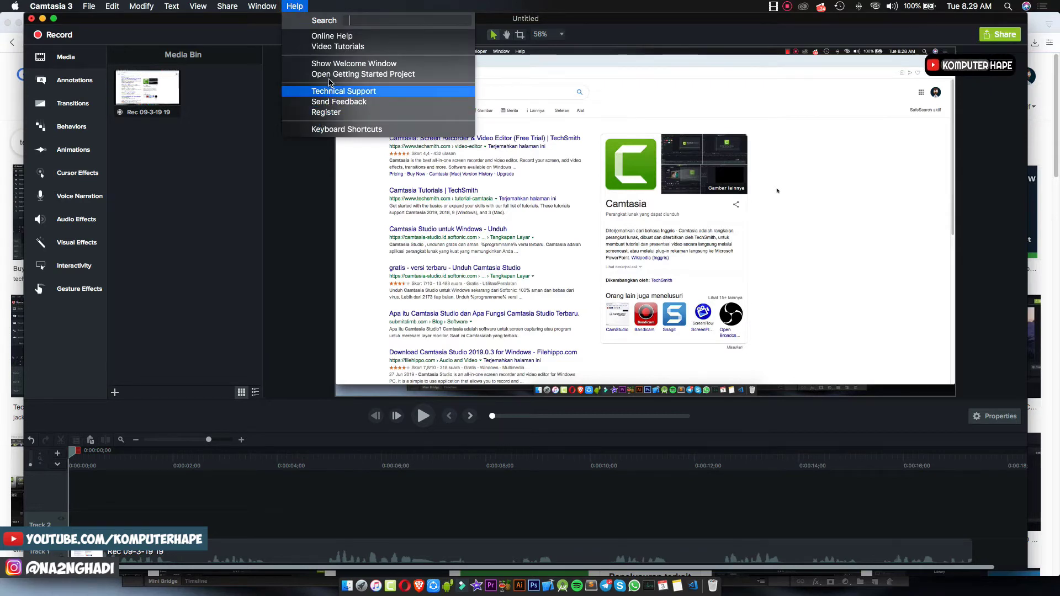
pyautogui.click(306, 187)
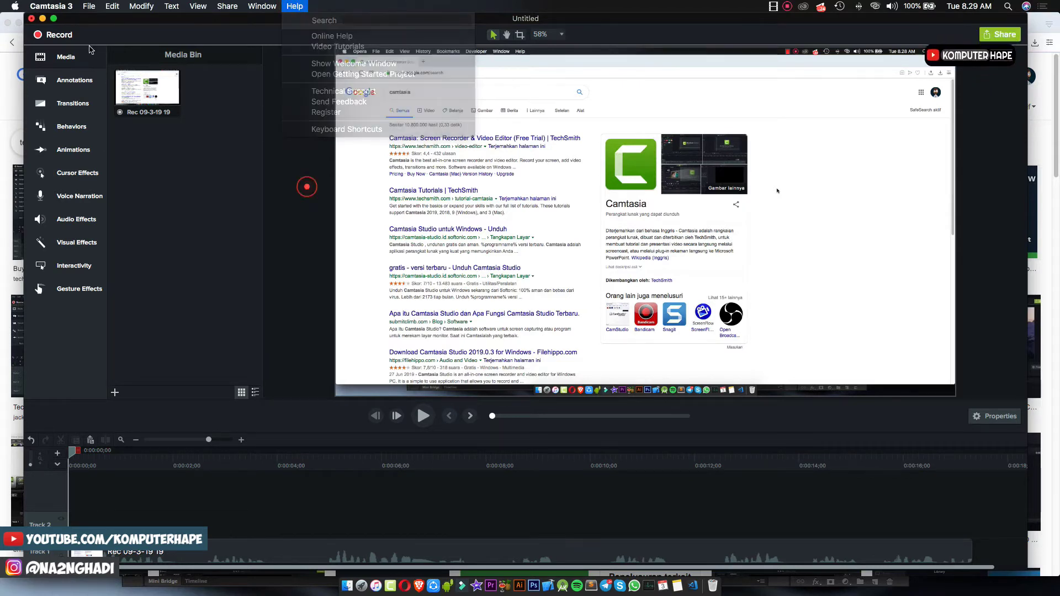
pyautogui.click(69, 58)
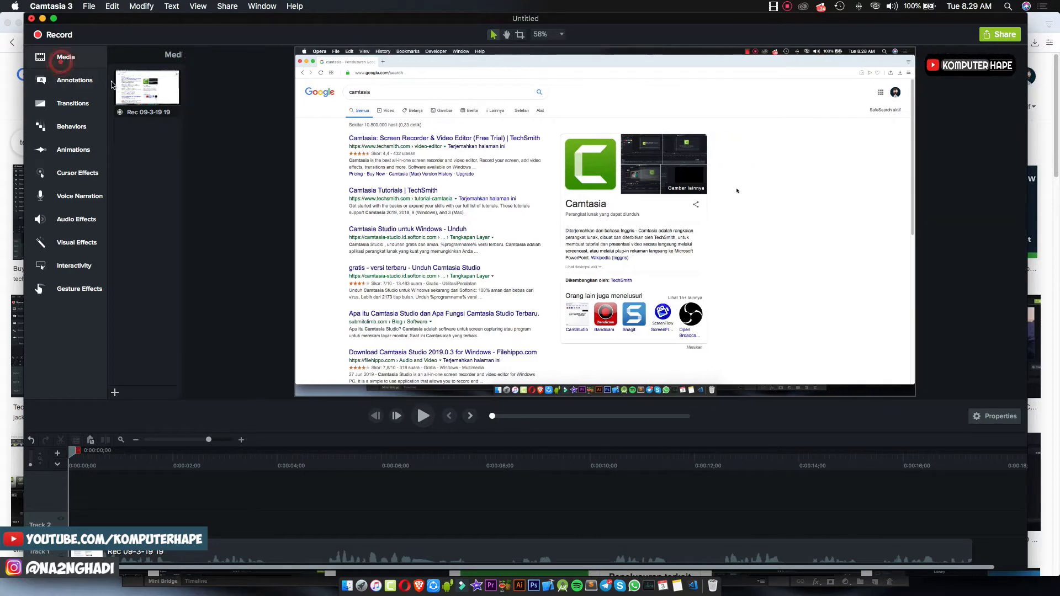
pyautogui.click(115, 393)
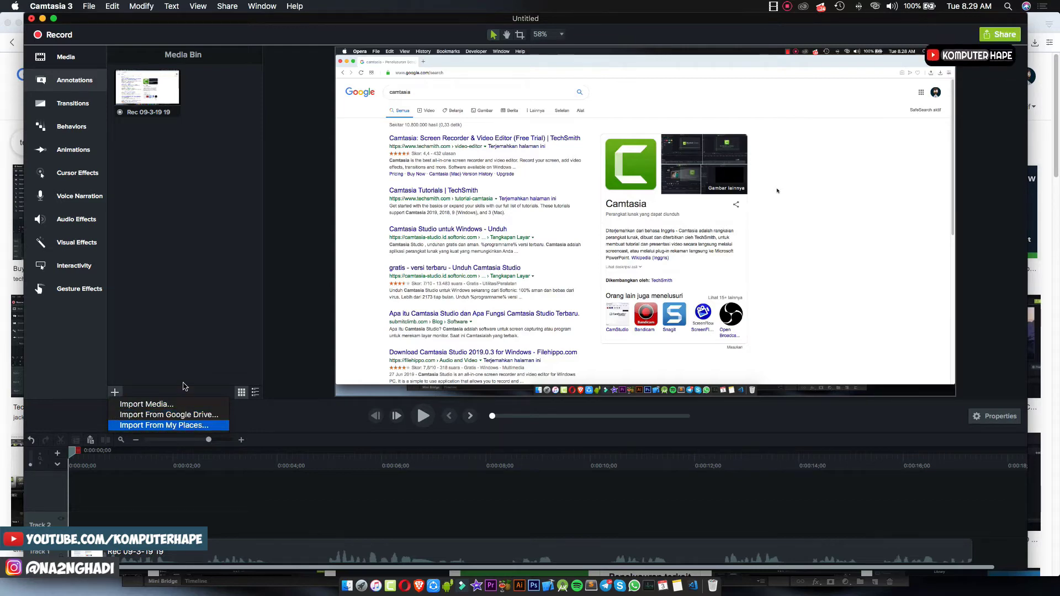
pyautogui.click(192, 311)
# Step: Browse the Transitions, Behaviors and Animations libraries, ending on Cursor Effects
pyautogui.click(76, 103)
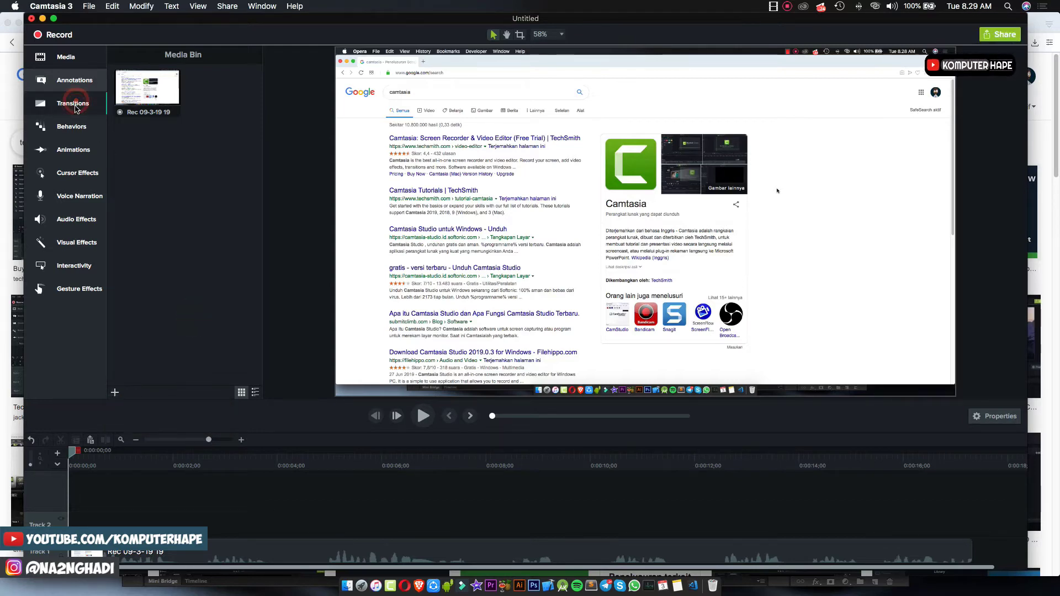
pyautogui.click(71, 127)
pyautogui.click(77, 150)
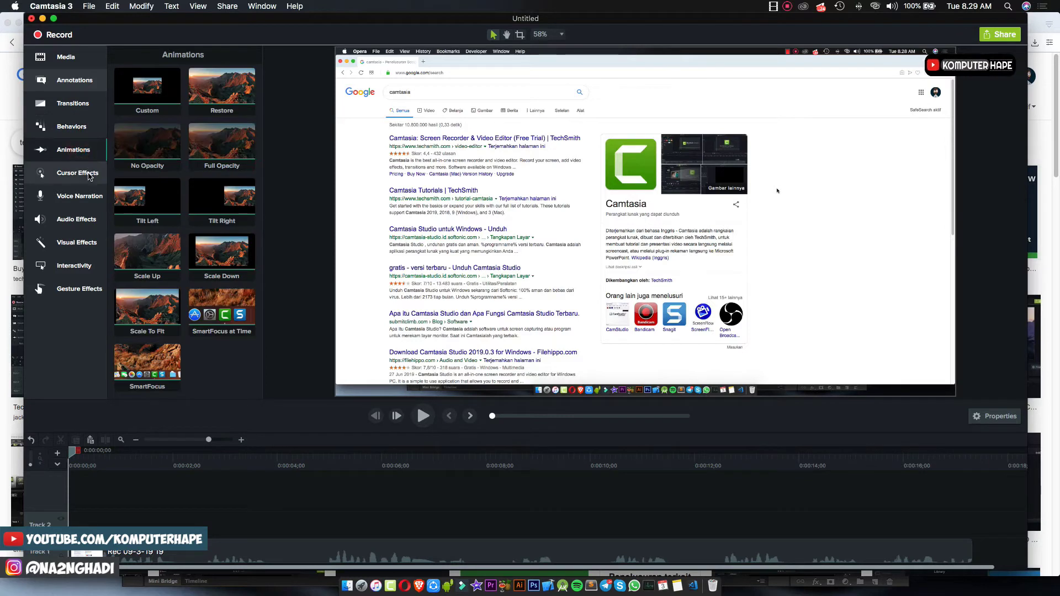
pyautogui.click(90, 176)
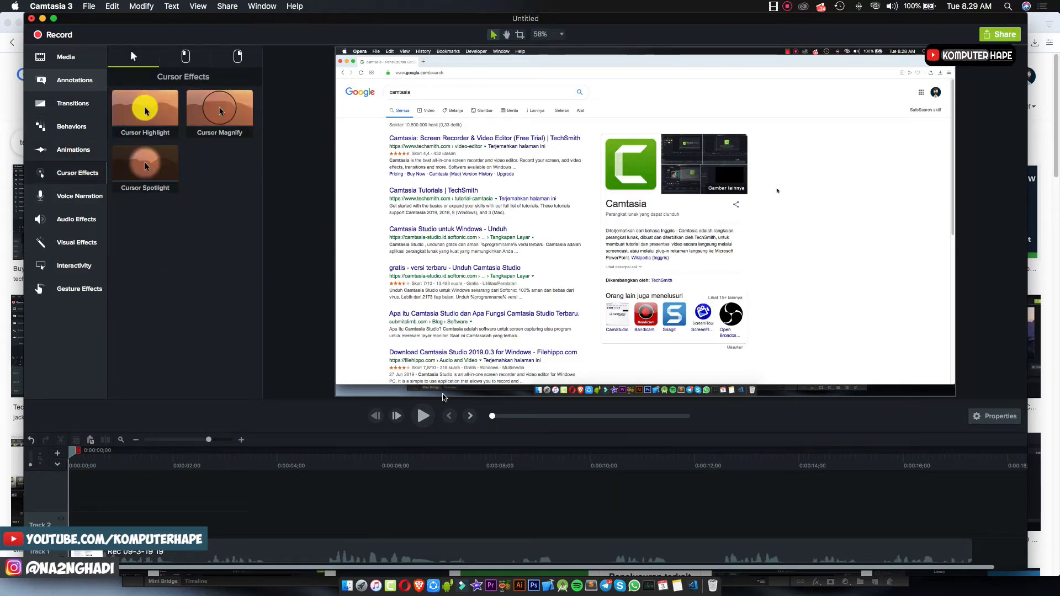
# Step: Separate the clip's audio onto Track 2 and apply Cursor Highlight to the Track 1 video
pyautogui.rightClick(402, 555)
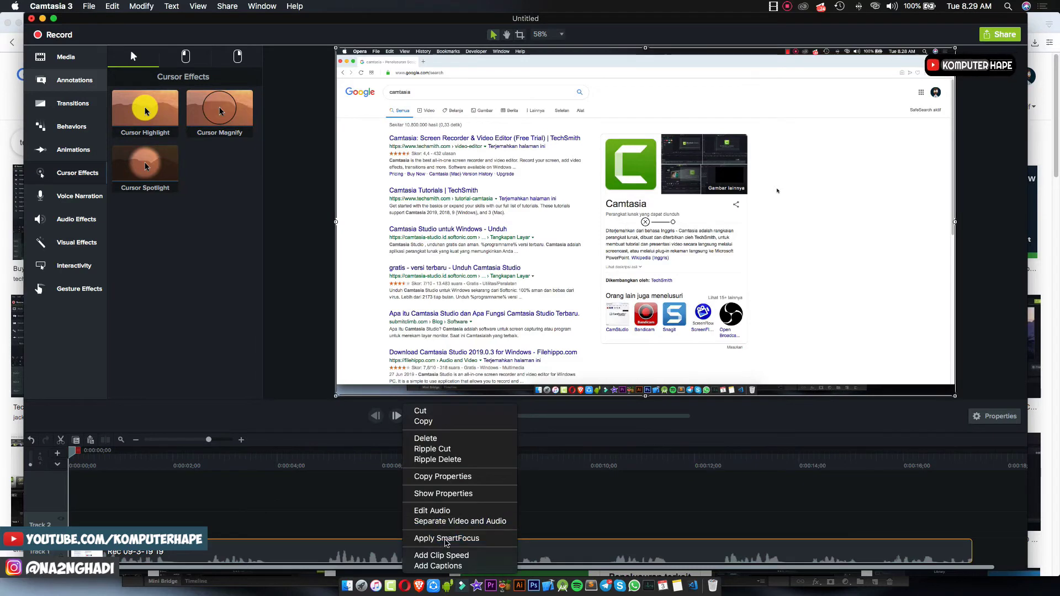
pyautogui.click(450, 522)
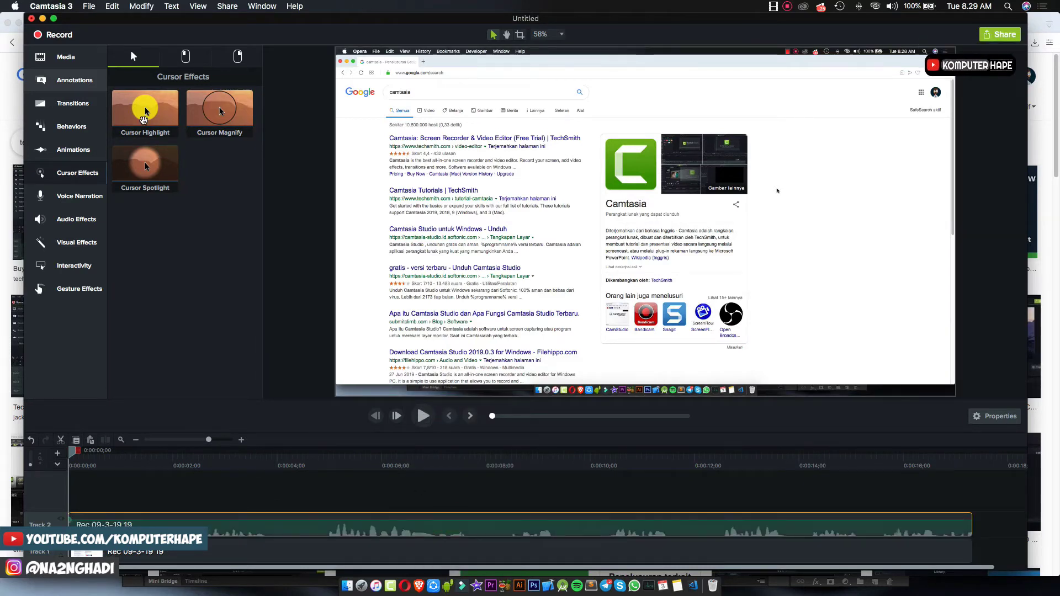
pyautogui.click(221, 547)
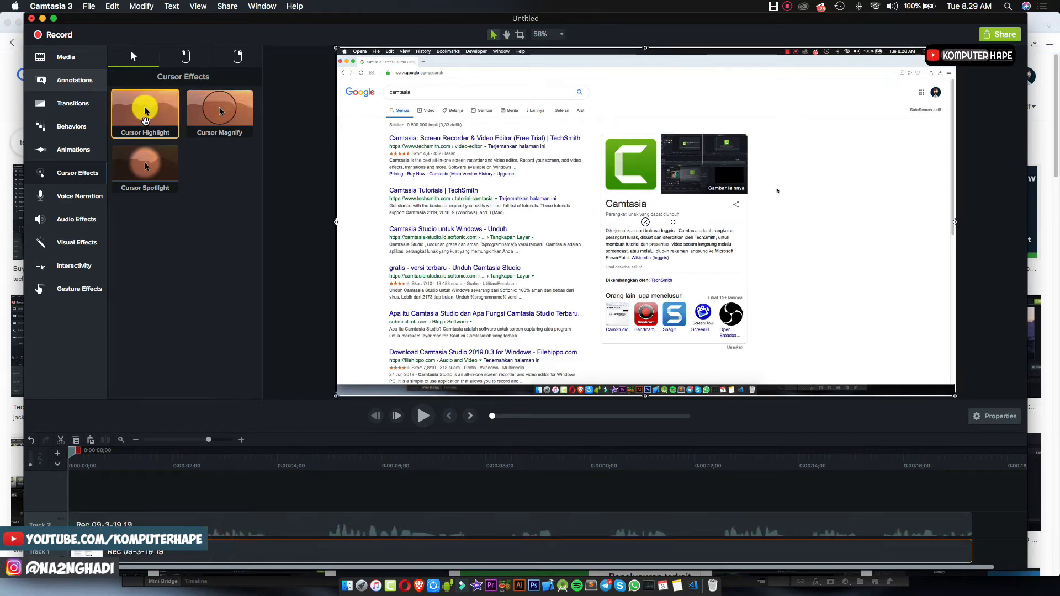
pyautogui.moveTo(145, 111); pyautogui.dragTo(221, 564)
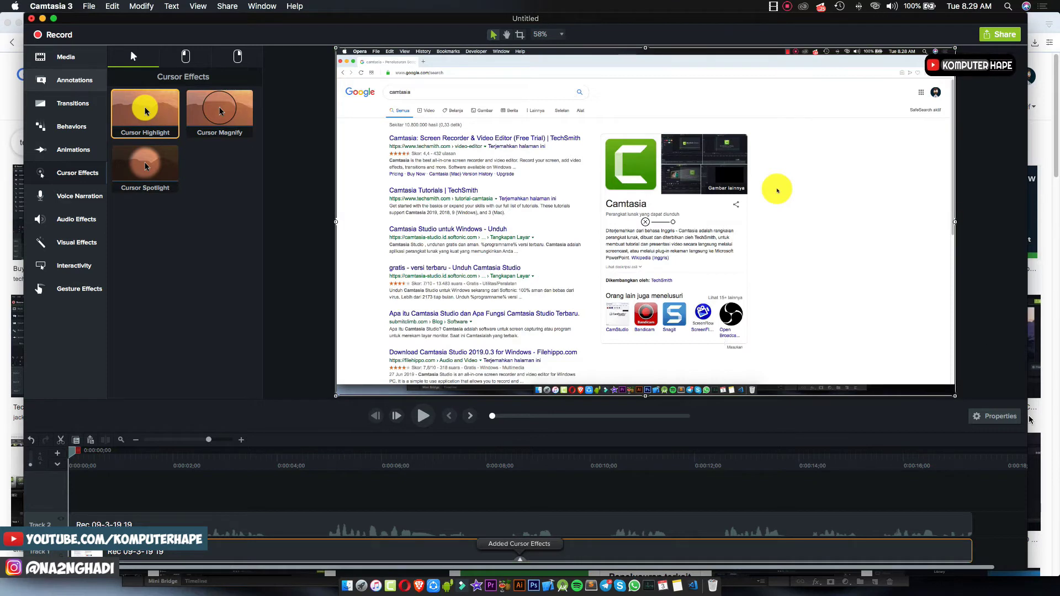
pyautogui.click(1011, 422)
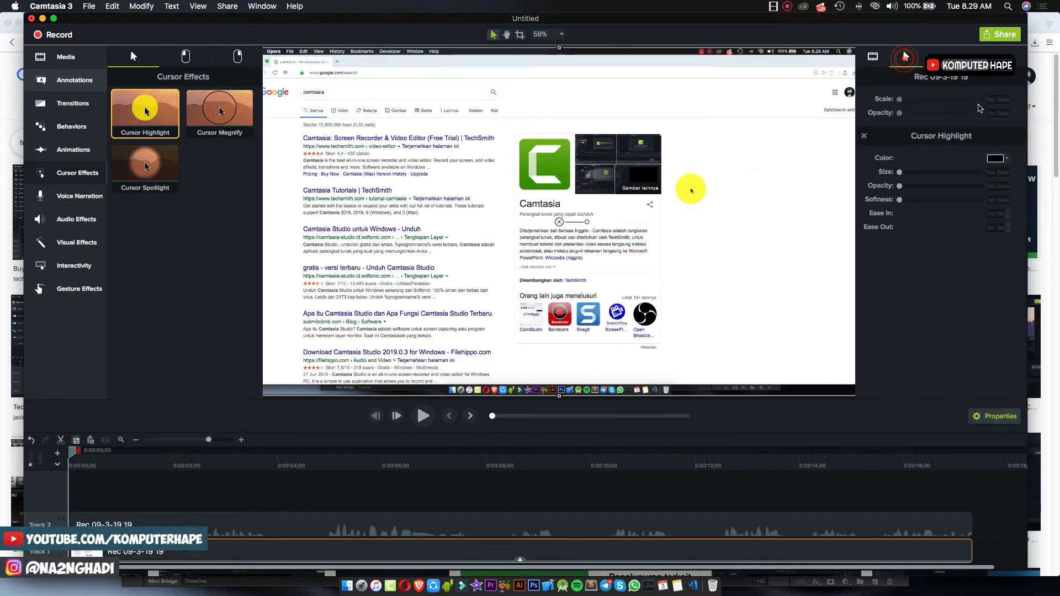
pyautogui.click(995, 159)
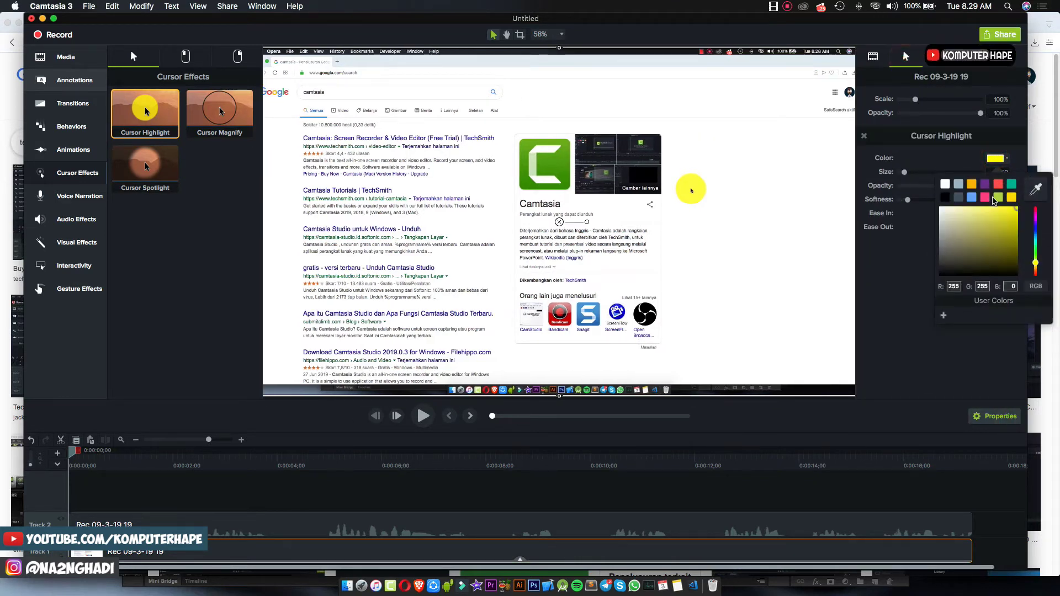
# Step: Change the cursor highlight colour from yellow to olive green (R 181, G 218, B 70)
pyautogui.click(999, 198)
pyautogui.click(995, 159)
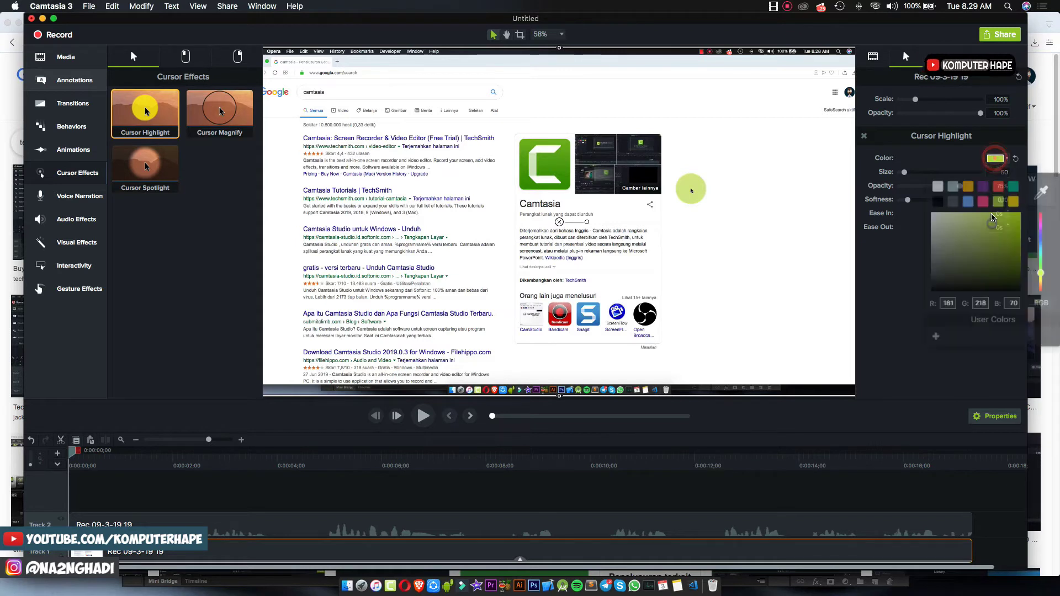
pyautogui.moveTo(998, 222); pyautogui.dragTo(1015, 234)
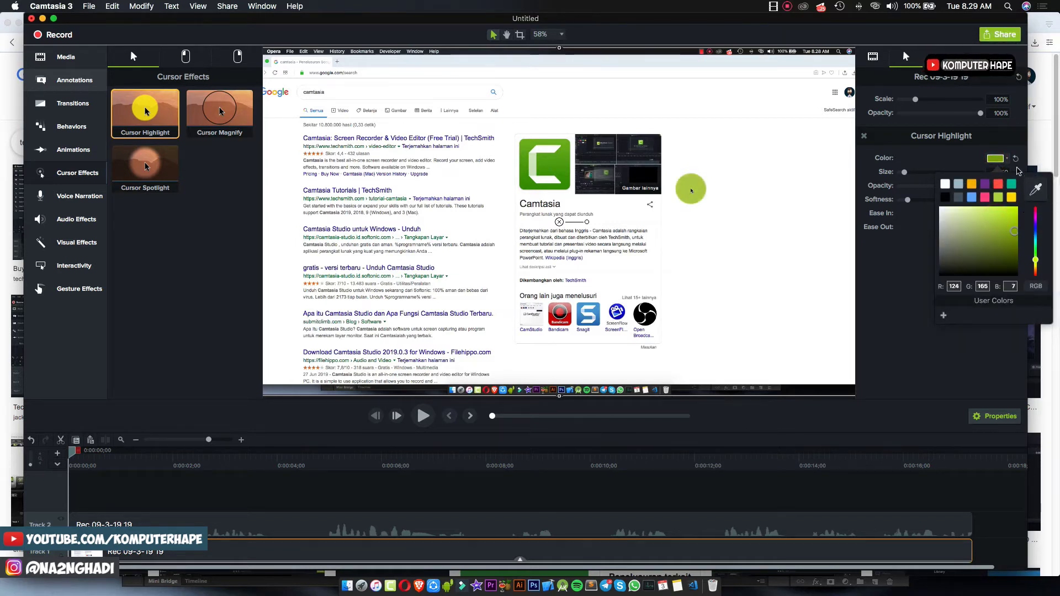
pyautogui.click(1015, 159)
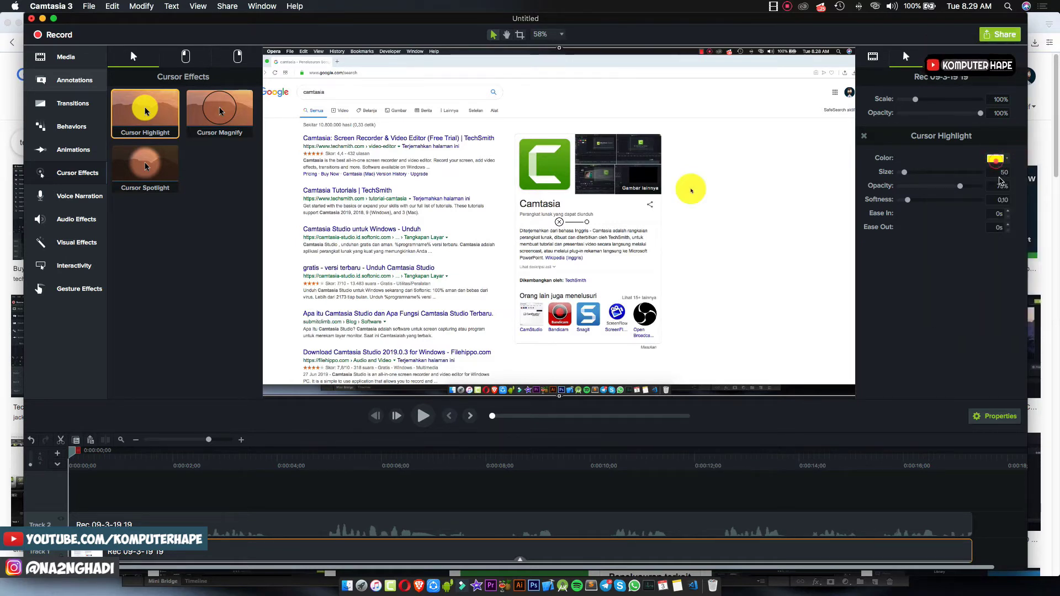
pyautogui.click(999, 198)
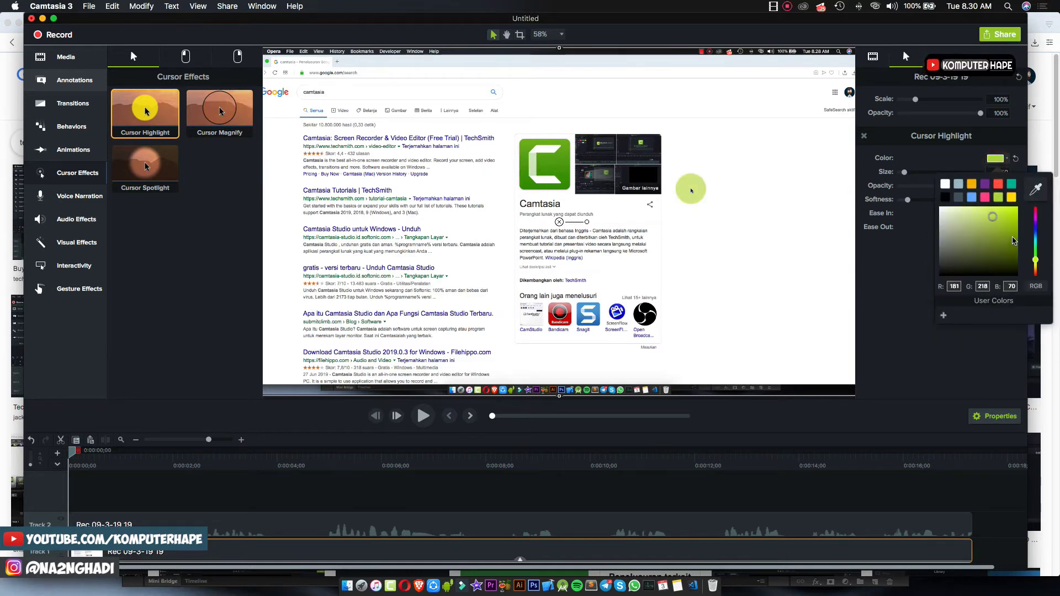
pyautogui.click(1014, 241)
pyautogui.click(1010, 136)
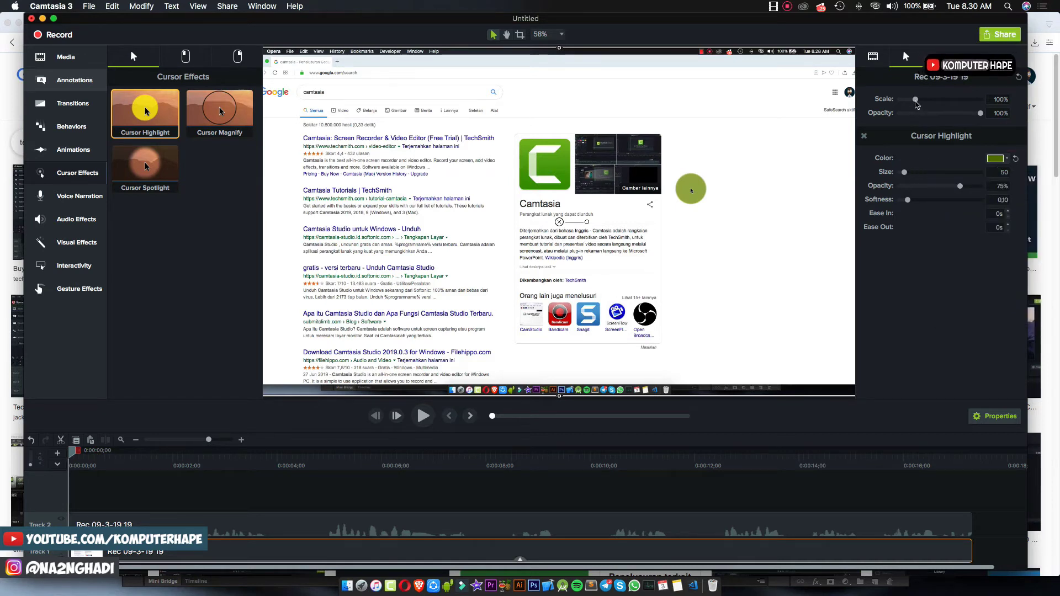
# Step: Scale the recording to 164% and set the cursor highlight to size 28 at 53% opacity
pyautogui.moveTo(916, 100)
pyautogui.mouseDown()
pyautogui.moveTo(938, 101)
pyautogui.moveTo(926, 112)
pyautogui.mouseUp()
pyautogui.moveTo(905, 172); pyautogui.dragTo(903, 173)
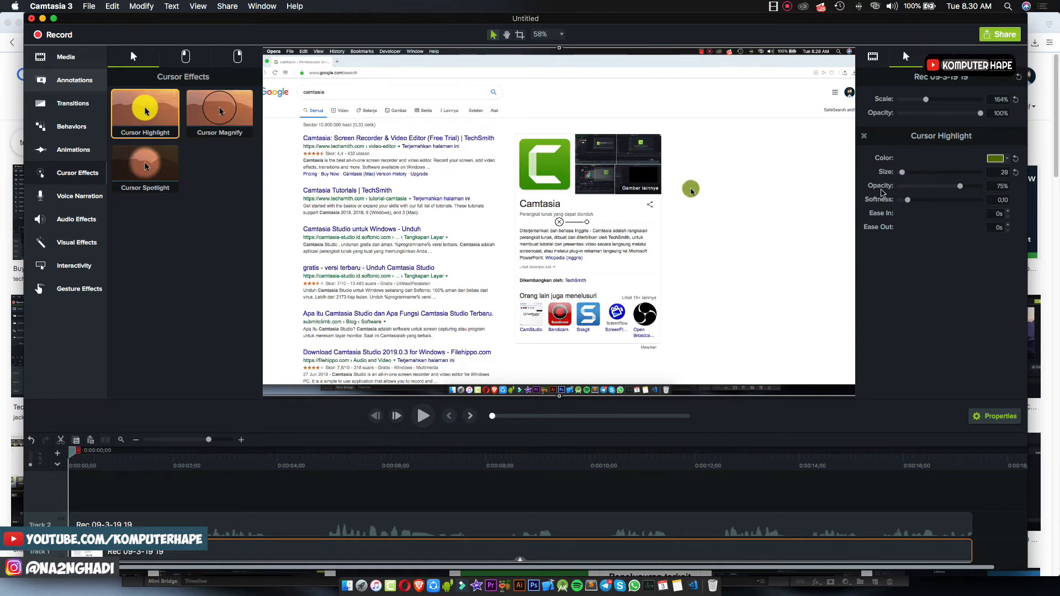
pyautogui.moveTo(960, 186); pyautogui.dragTo(943, 187)
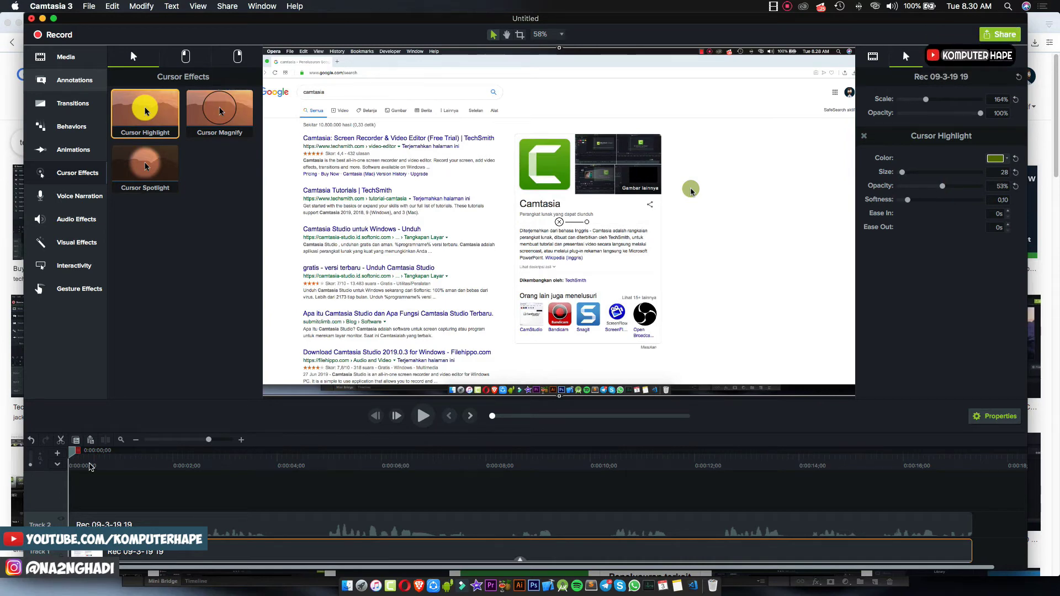
pyautogui.moveTo(92, 467); pyautogui.dragTo(185, 467)
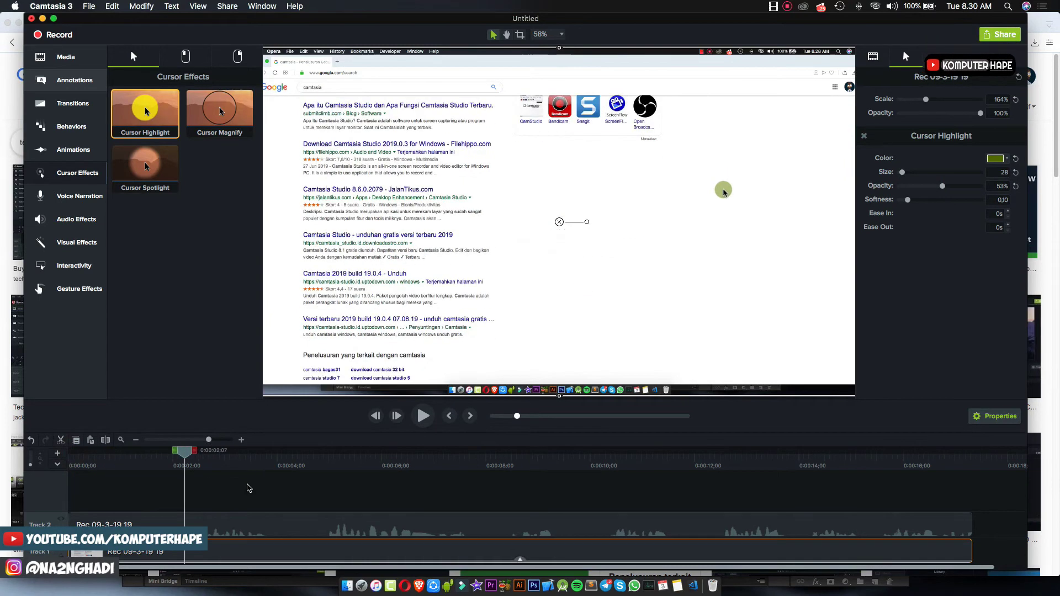
# Step: Open Voice Narration and play the recording from the start to preview the highlight
pyautogui.moveTo(294, 467); pyautogui.dragTo(375, 468)
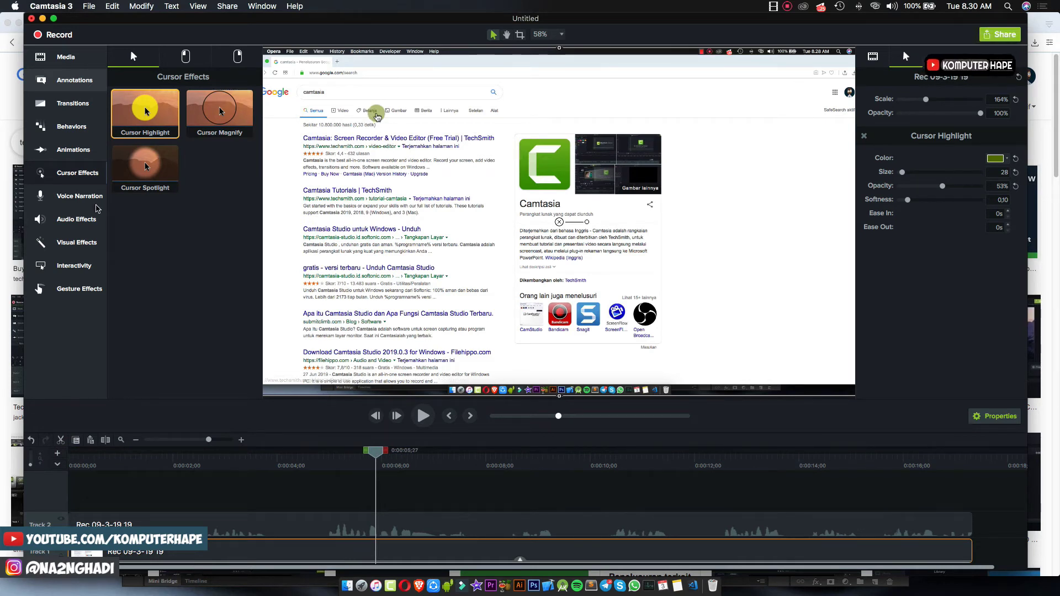
pyautogui.click(97, 204)
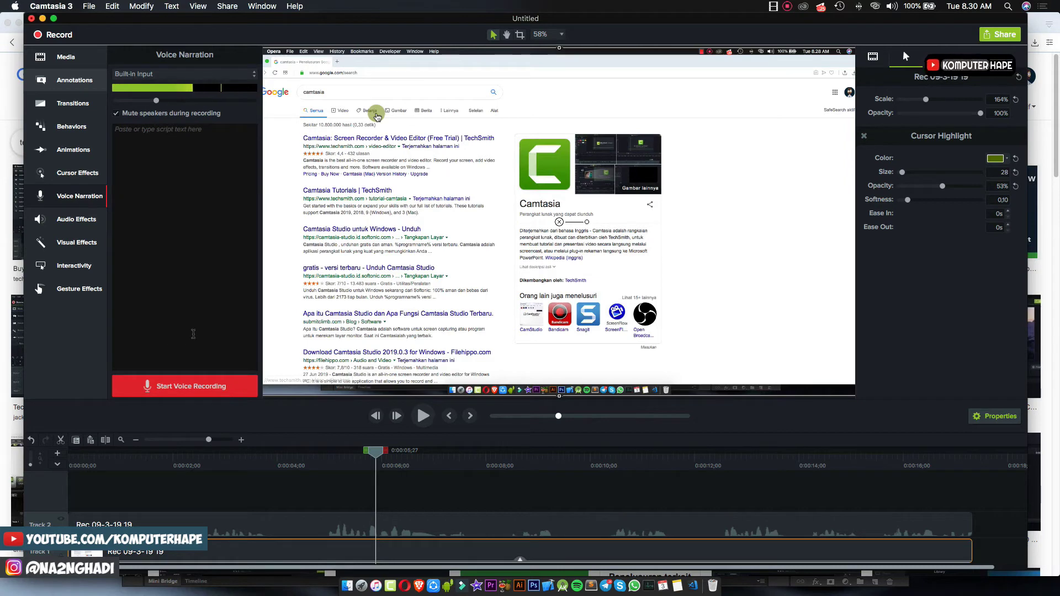
pyautogui.press('Home')
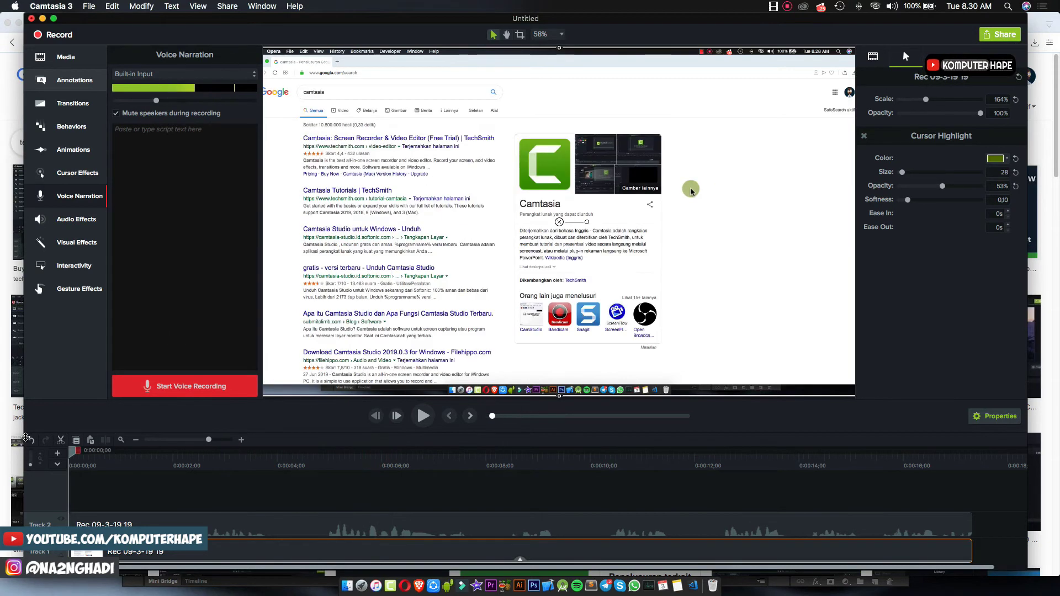
pyautogui.press('space')
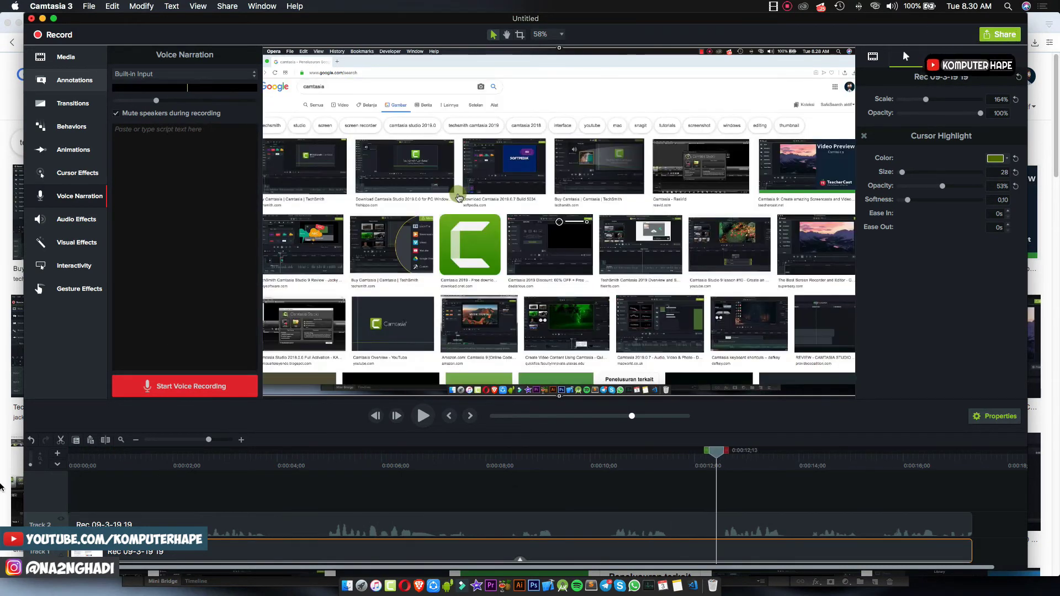
pyautogui.press('Home')
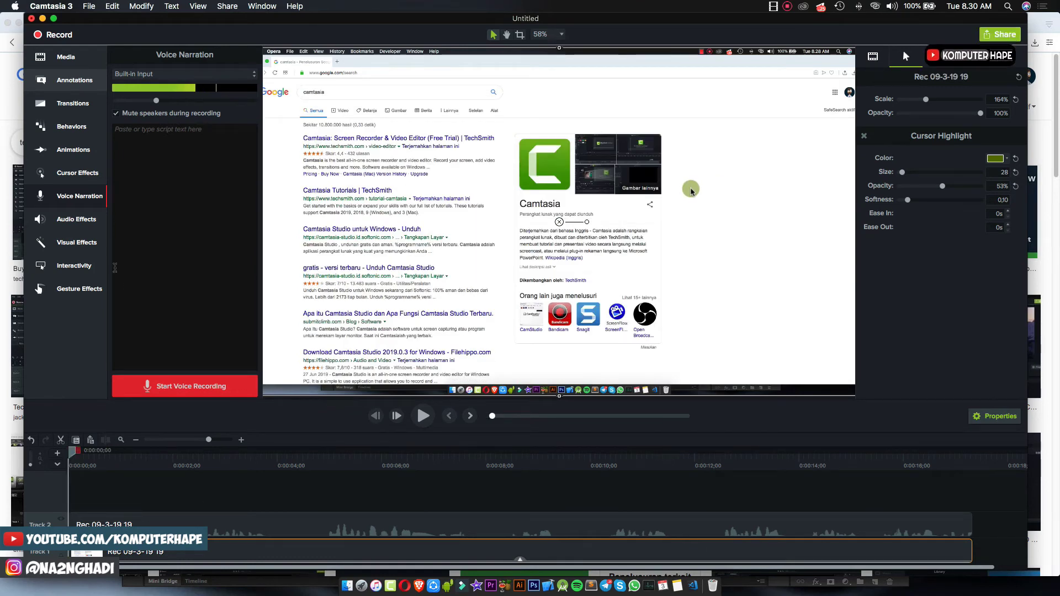
# Step: Browse the Visual Effects gallery and nudge the editor window slightly left
pyautogui.click(77, 243)
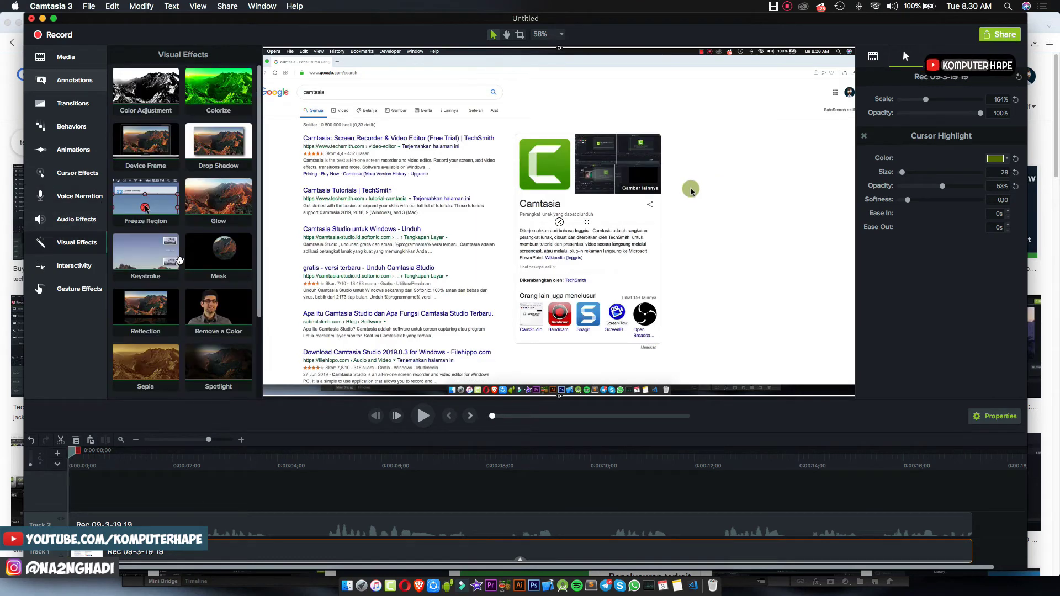
pyautogui.scroll(-2, 180, 260)
pyautogui.scroll(-2, 179, 260)
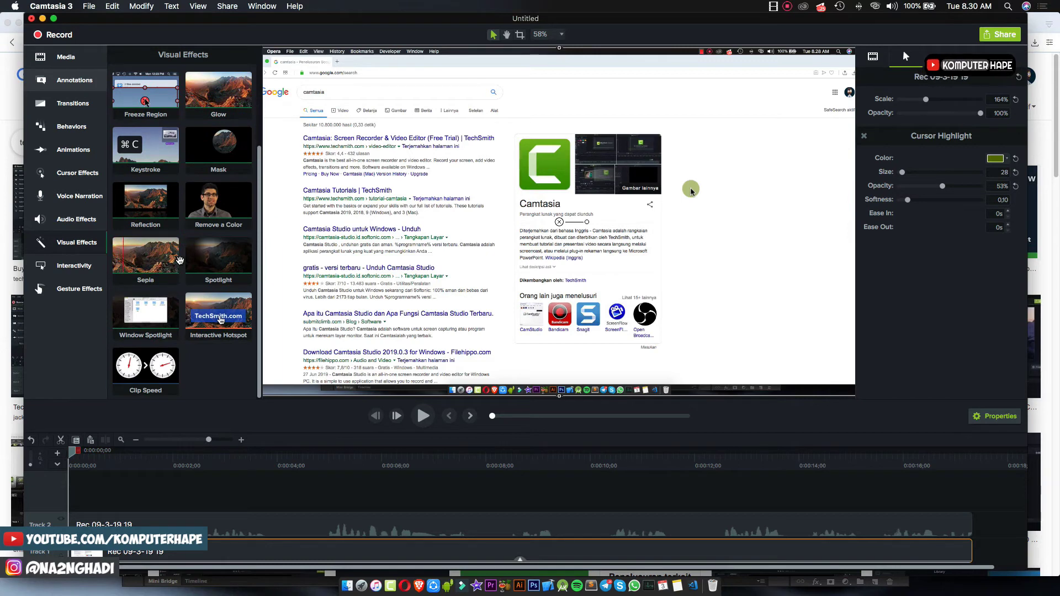
pyautogui.scroll(2, 179, 259)
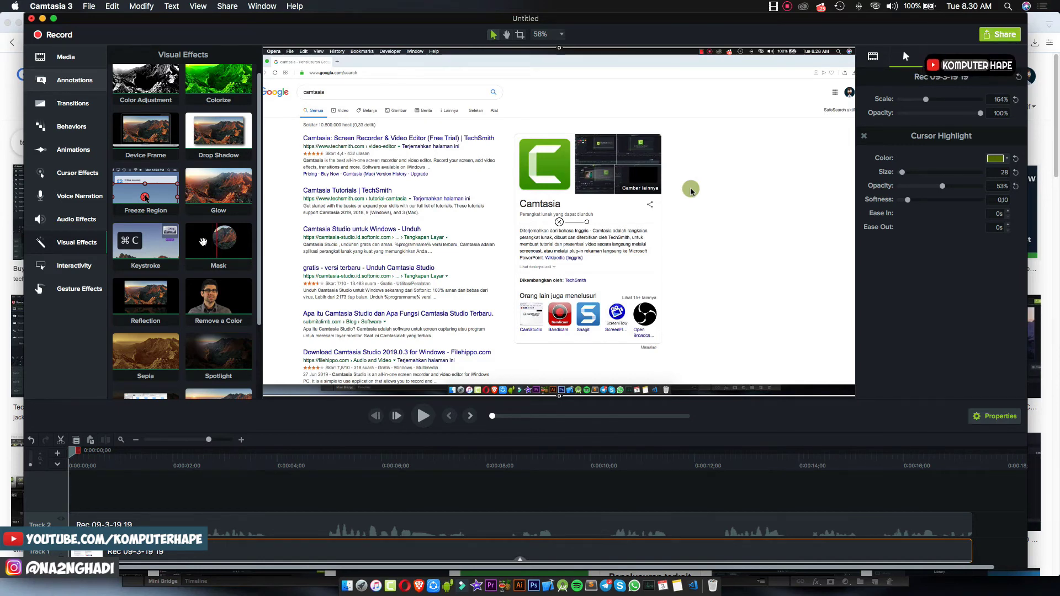
pyautogui.scroll(-3, 203, 241)
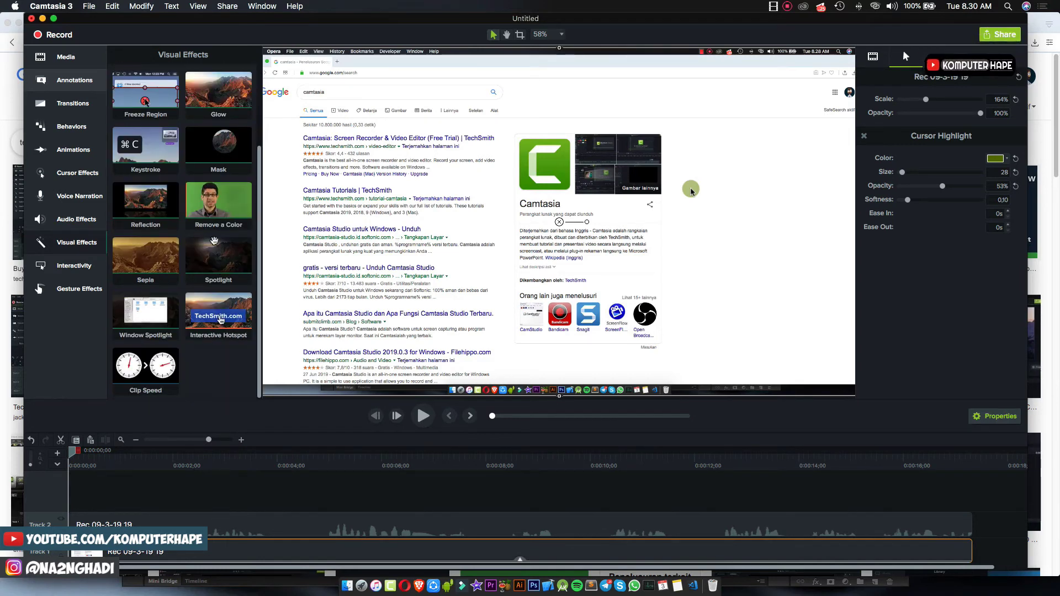
pyautogui.moveTo(547, 22)
pyautogui.mouseDown()
pyautogui.moveTo(523, 28)
pyautogui.moveTo(544, 31)
pyautogui.mouseUp()
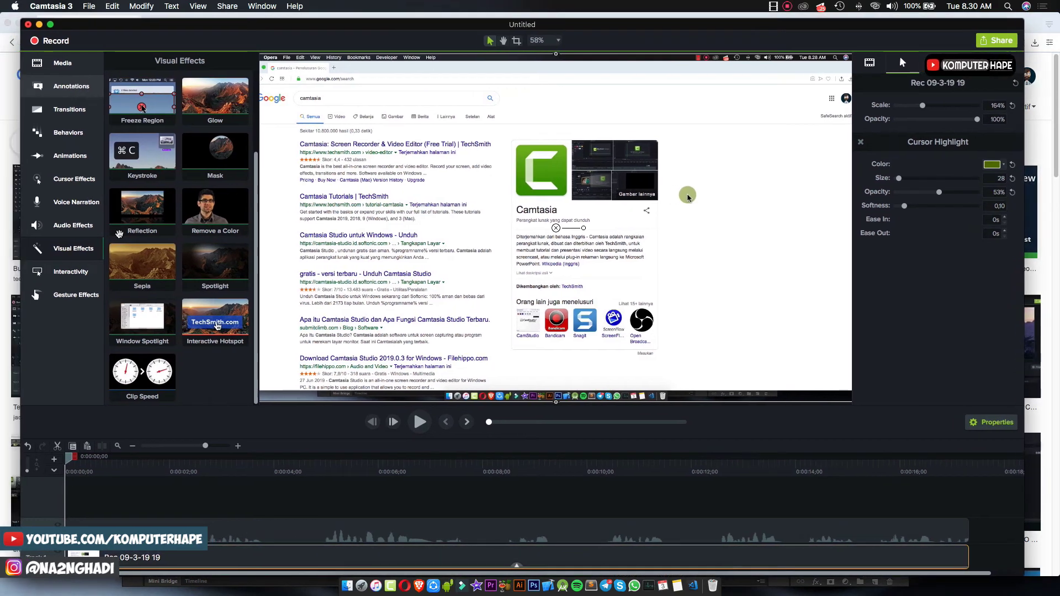
# Step: Browse the Annotations and Transitions libraries, return to the Media Bin, and briefly hide the properties panel
pyautogui.click(61, 63)
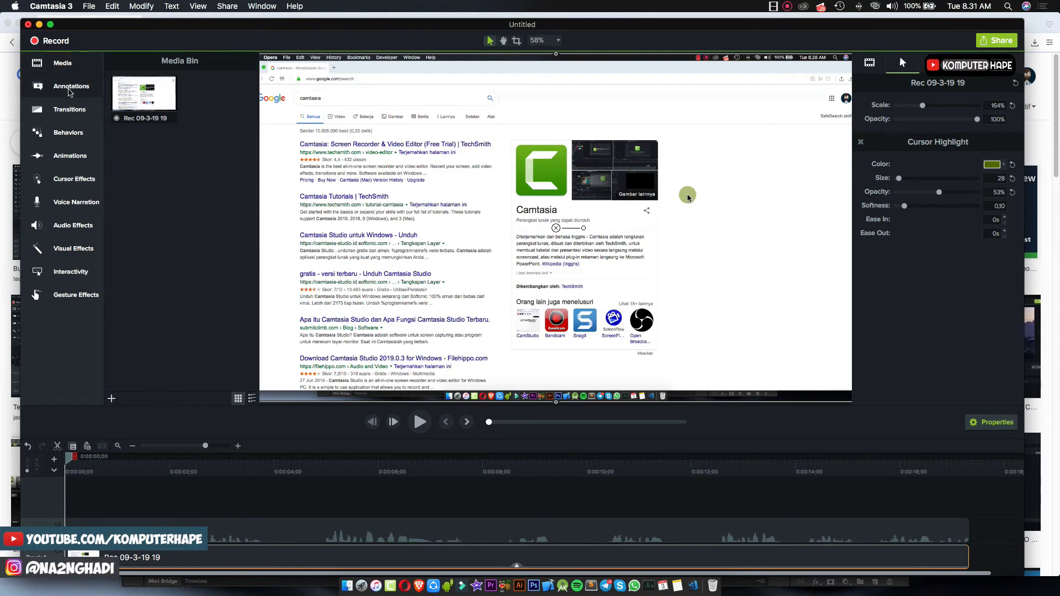
pyautogui.click(71, 88)
pyautogui.click(69, 110)
pyautogui.click(63, 63)
pyautogui.click(71, 86)
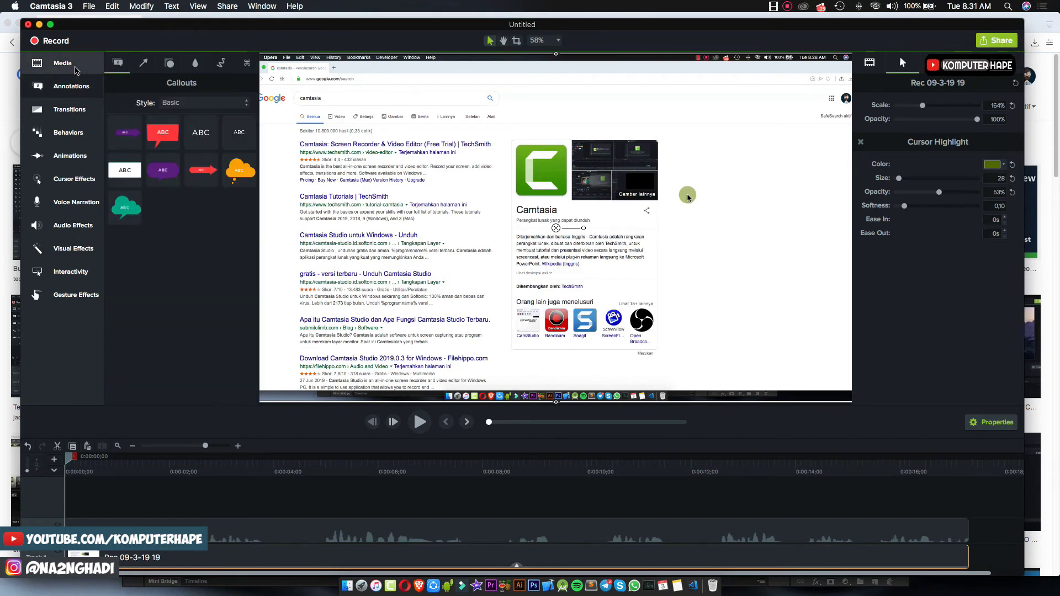
pyautogui.click(76, 68)
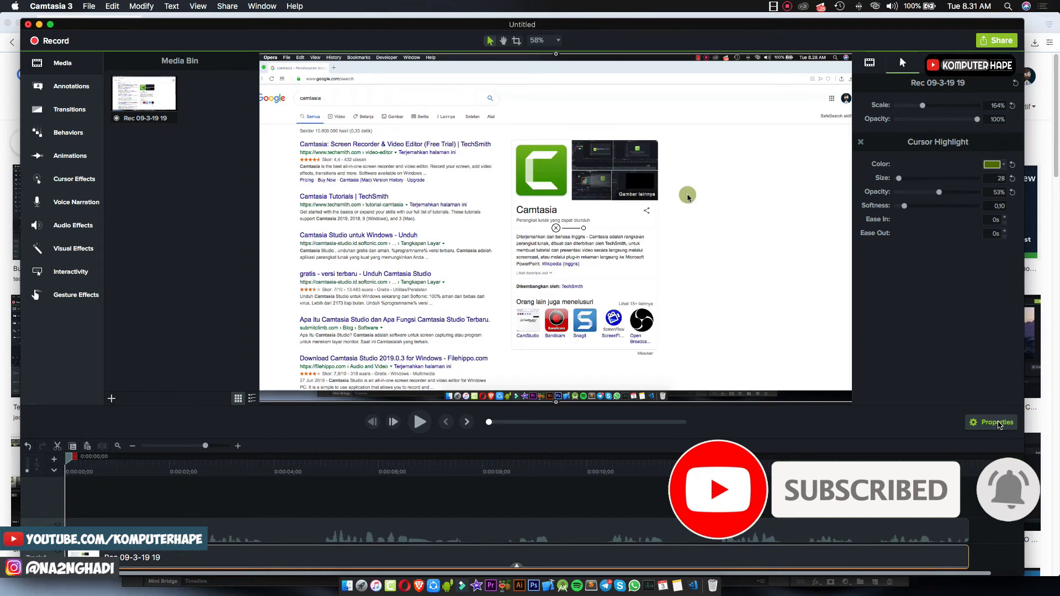
pyautogui.click(992, 423)
pyautogui.click(993, 423)
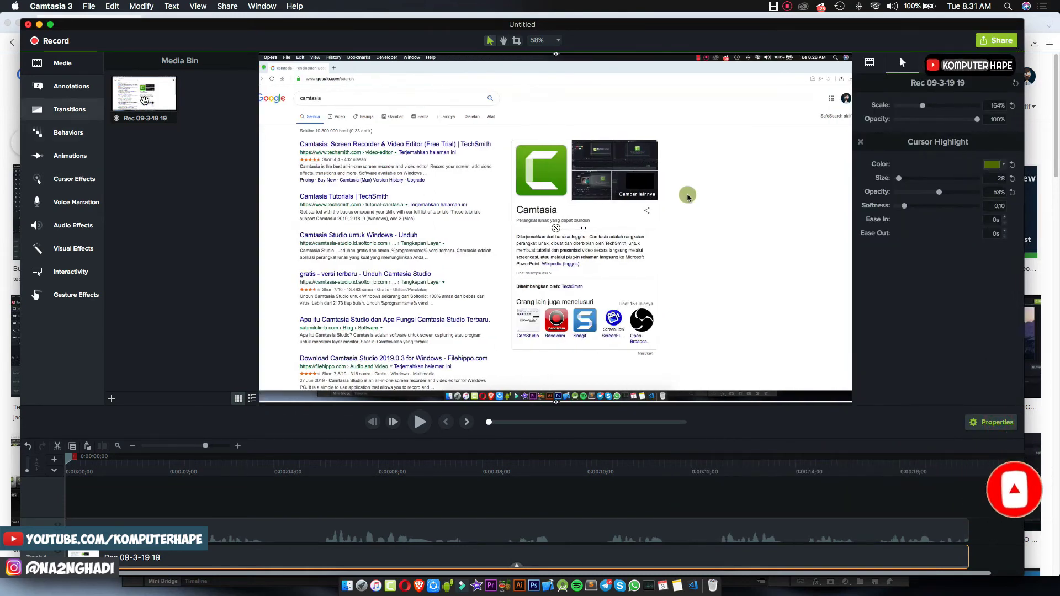
# Step: Select the recording's audio clip to show its gain settings, and display the Behaviors presets gallery
pyautogui.click(697, 532)
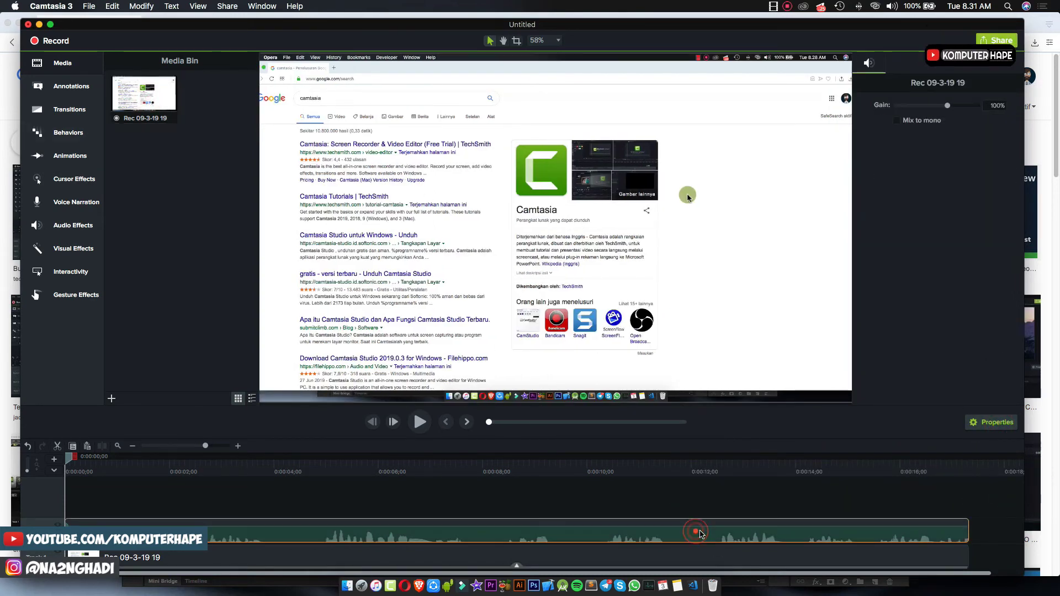
pyautogui.click(701, 555)
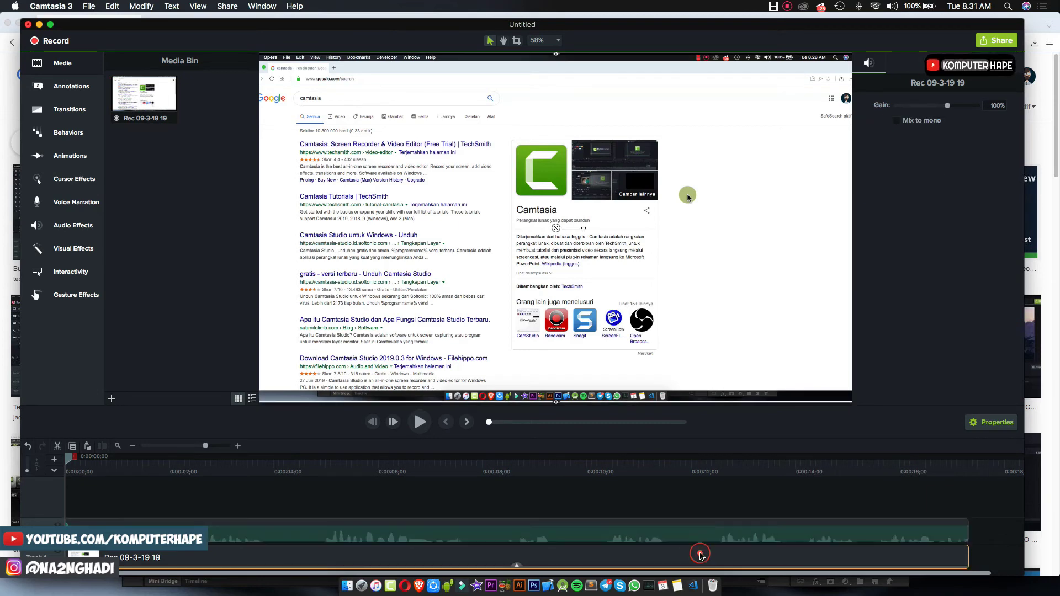
pyautogui.click(704, 536)
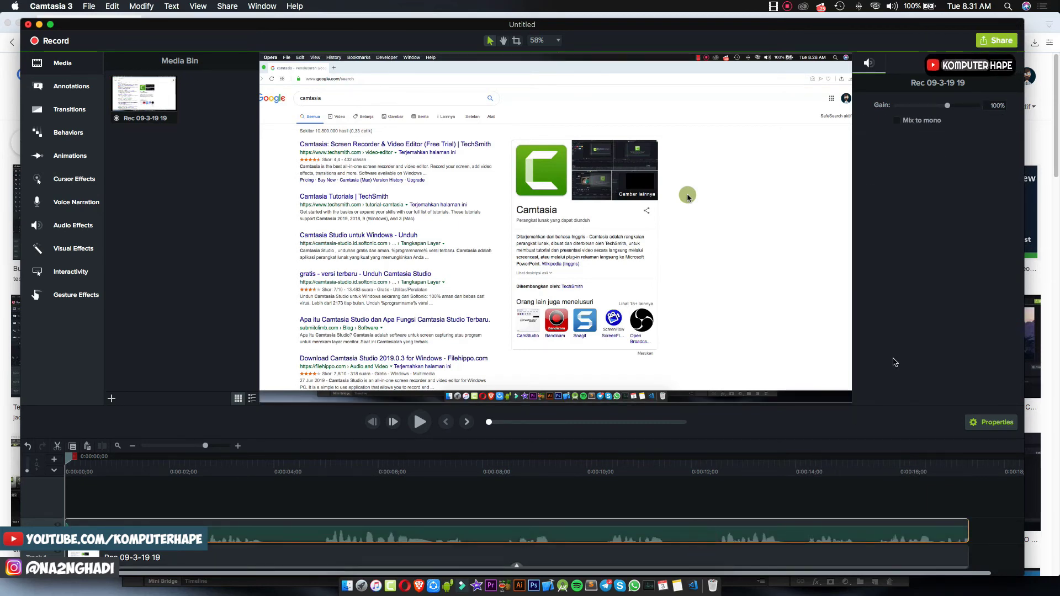
pyautogui.click(69, 109)
pyautogui.click(73, 133)
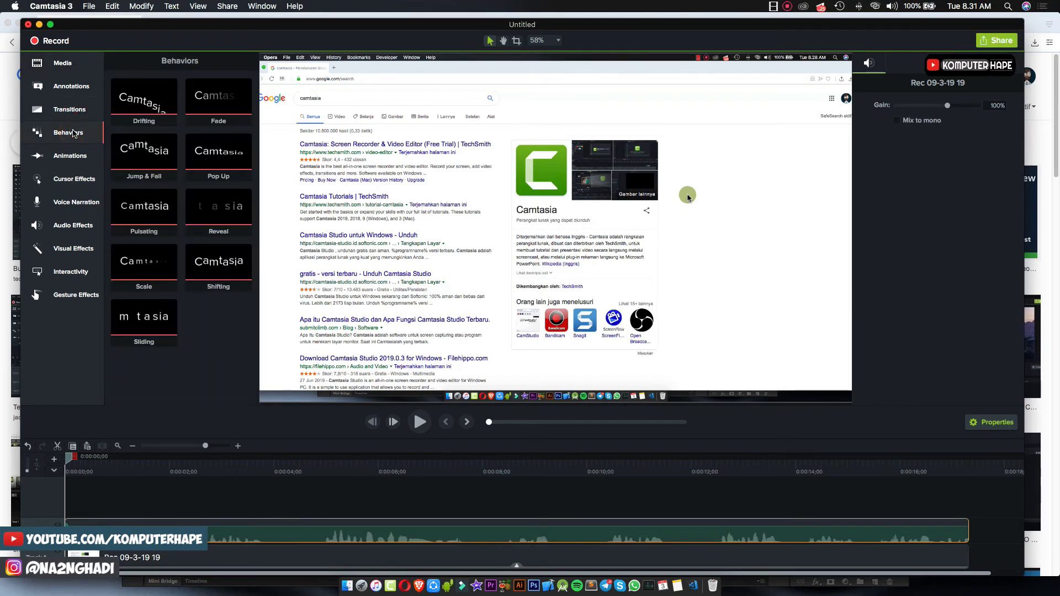